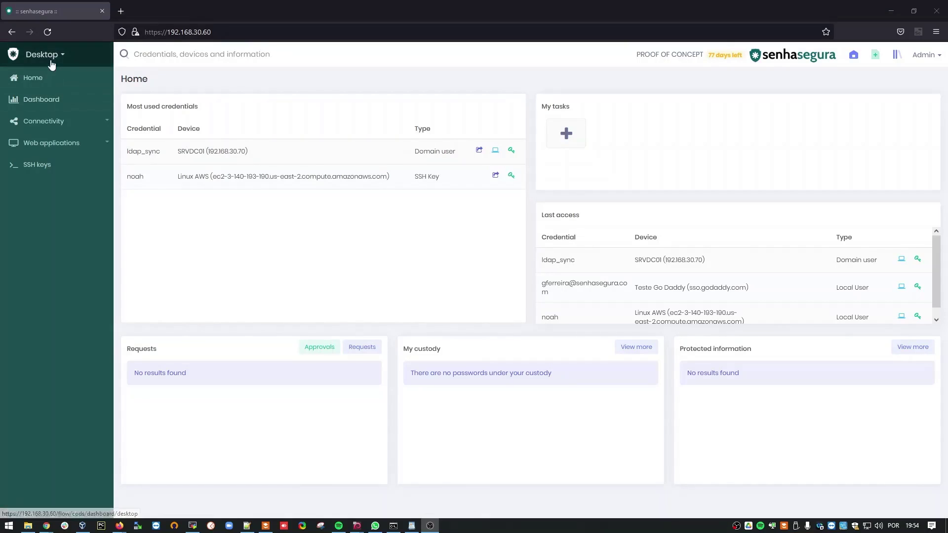
Check SRVDC01's LDAPS port status in the Desktop Devices list.
click(52, 57)
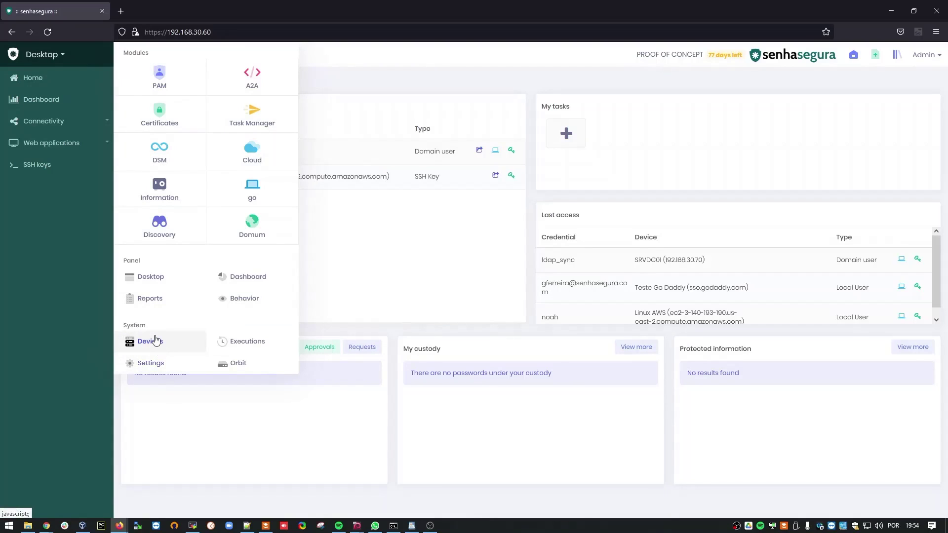
click(141, 348)
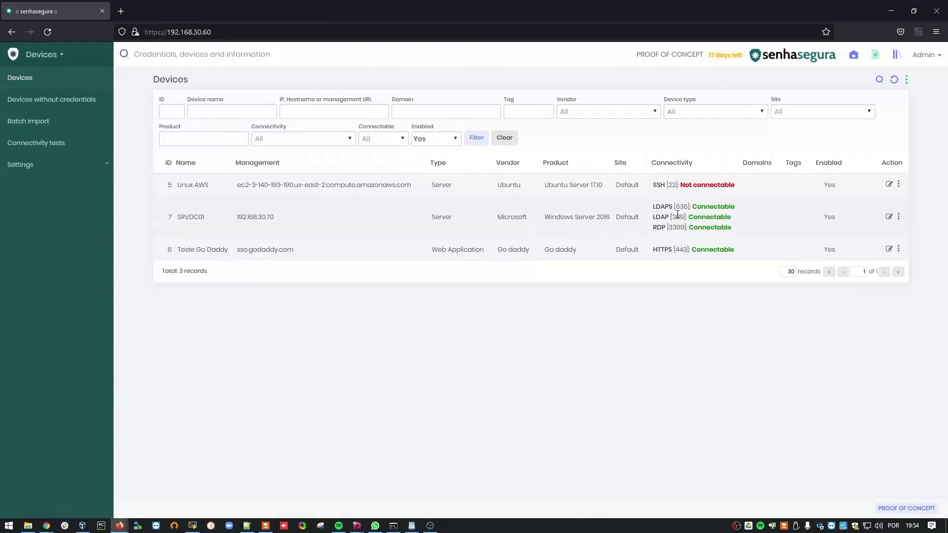
mouse_move(670, 217)
mouse_down()
mouse_move(680, 217)
mouse_move(677, 207)
mouse_up()
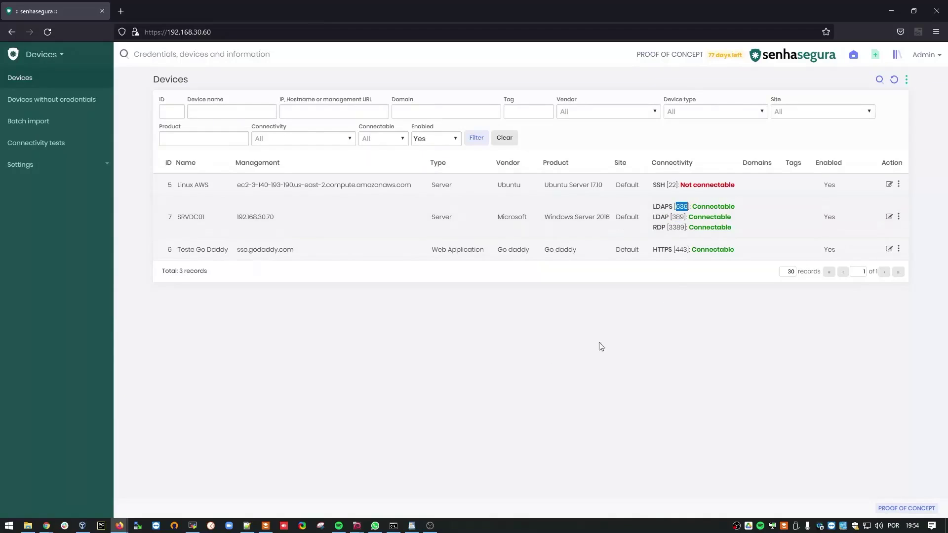
List all PAM credentials to find the ldap_sync domain user on SRVDC01.
click(623, 320)
click(61, 63)
click(141, 87)
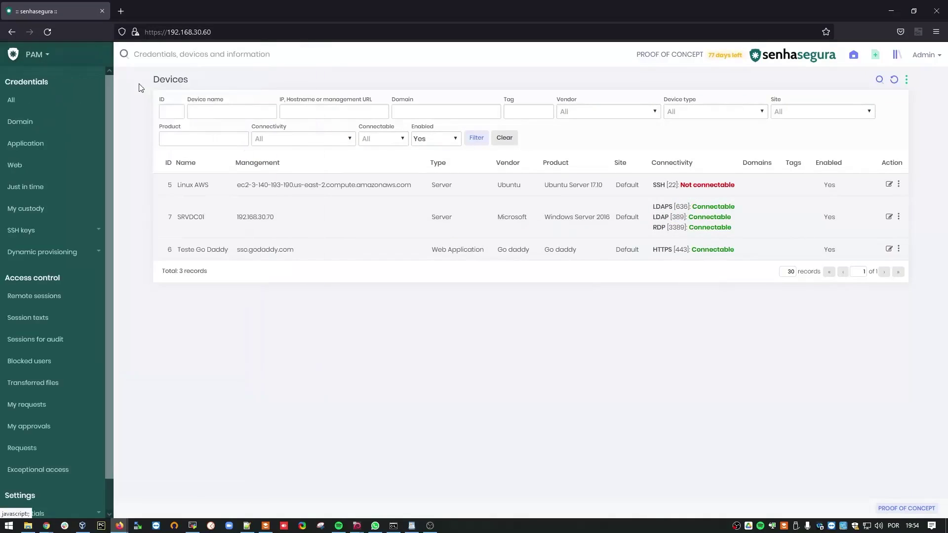
click(60, 101)
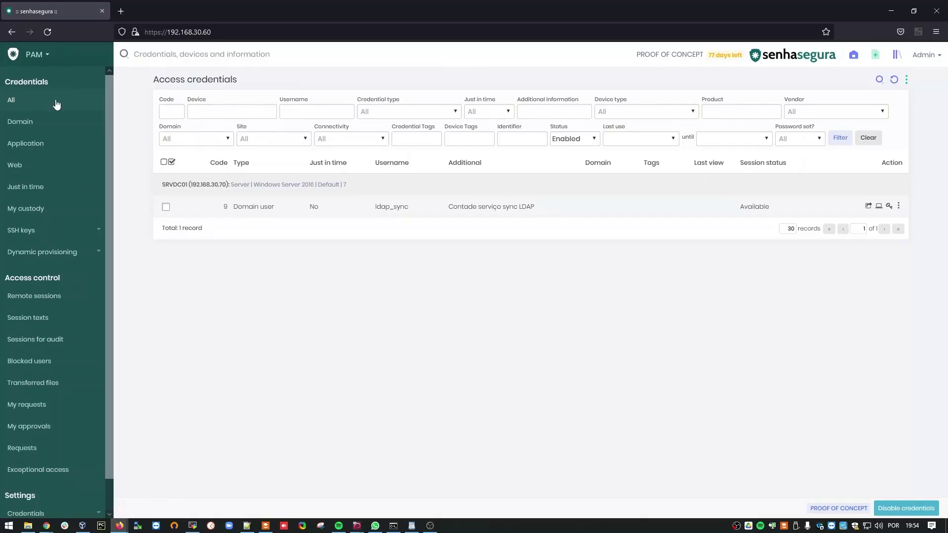
double_click(408, 210)
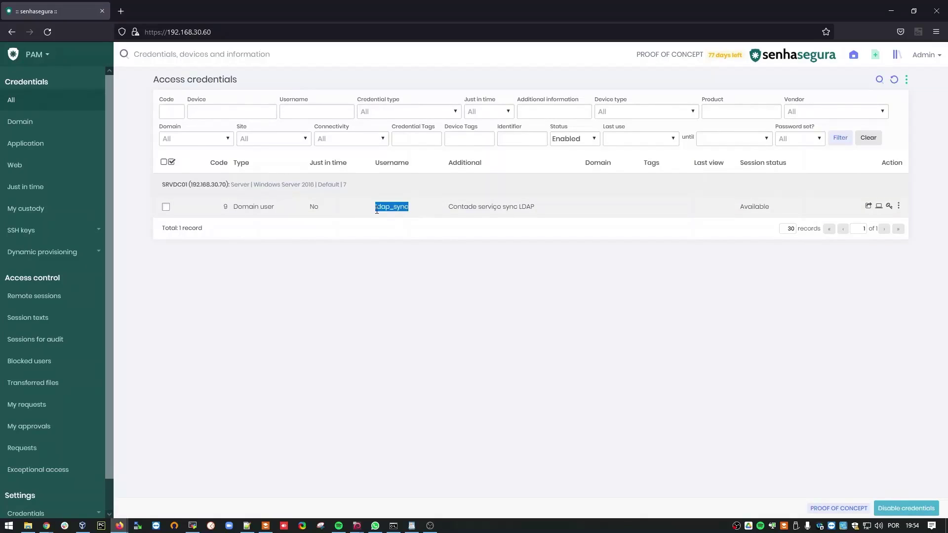
click(410, 268)
Show all authentication providers, with Enabled set to All, and enable Active Directory (LDAP).
click(62, 57)
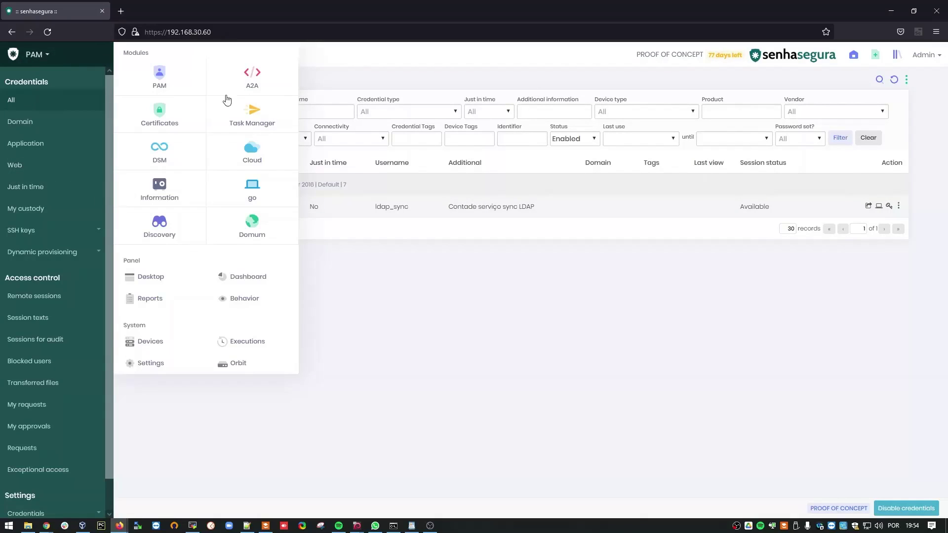
click(151, 364)
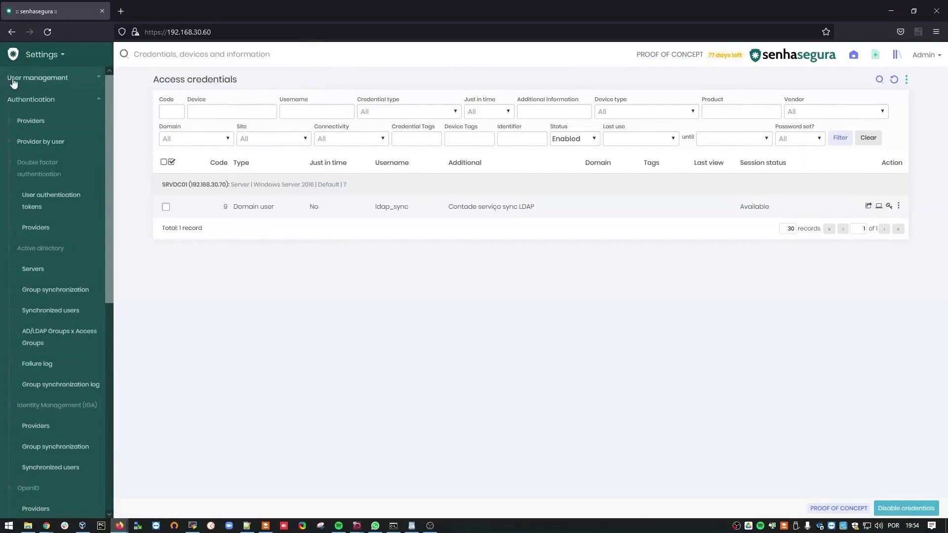
click(36, 126)
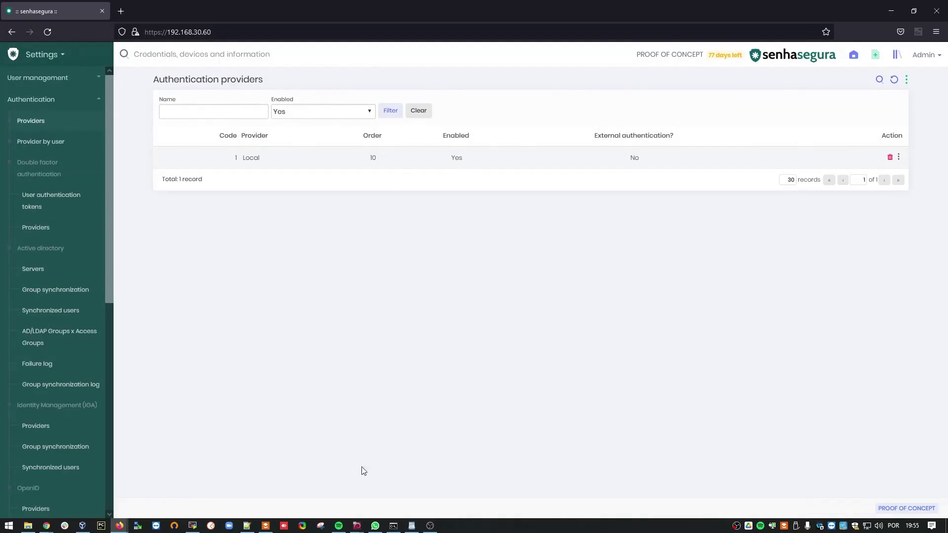
click(424, 113)
click(390, 115)
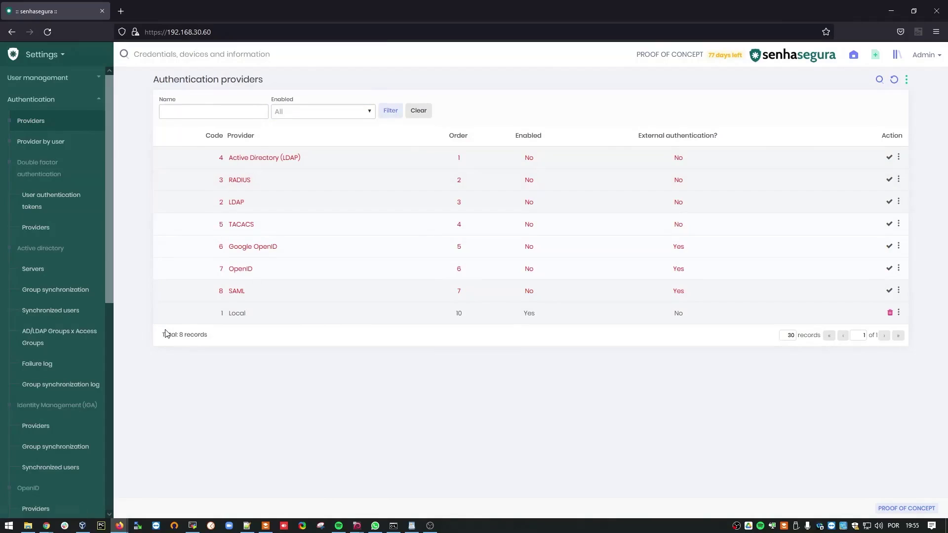
click(889, 159)
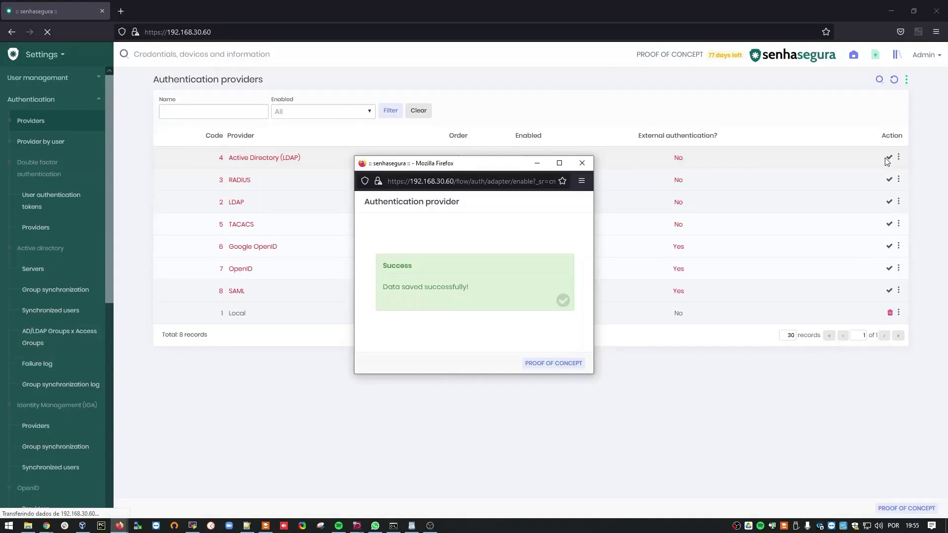
click(582, 163)
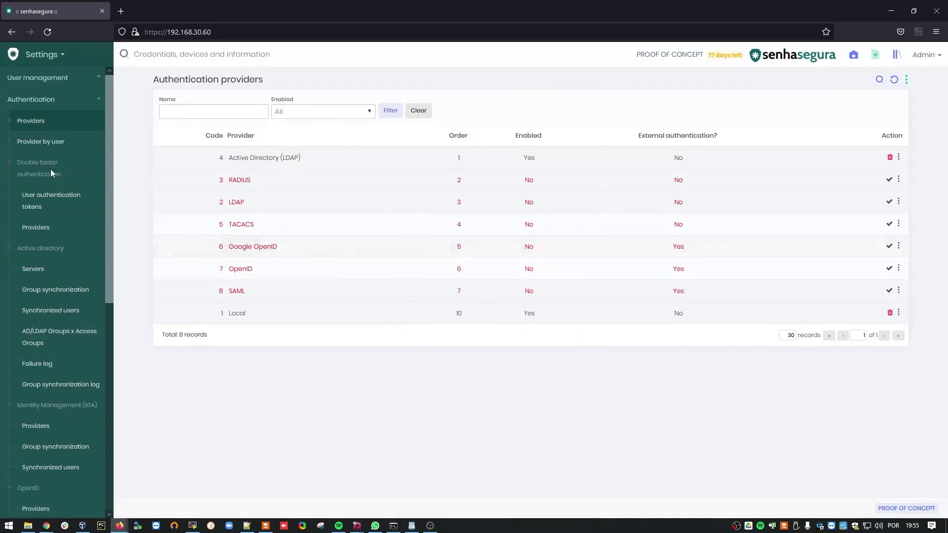
Add a new LDAP server with host 192.168.30.70 and the ldap_sync credential.
click(40, 270)
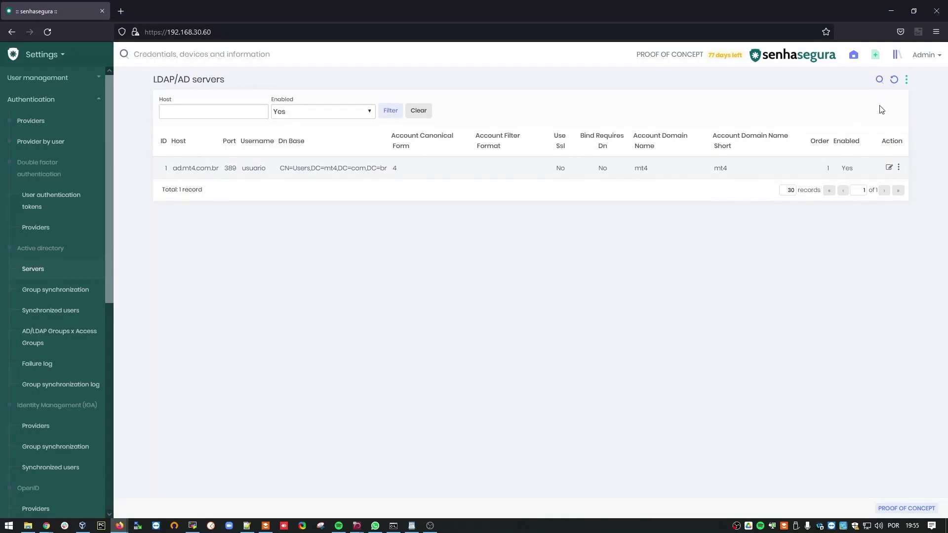
click(908, 80)
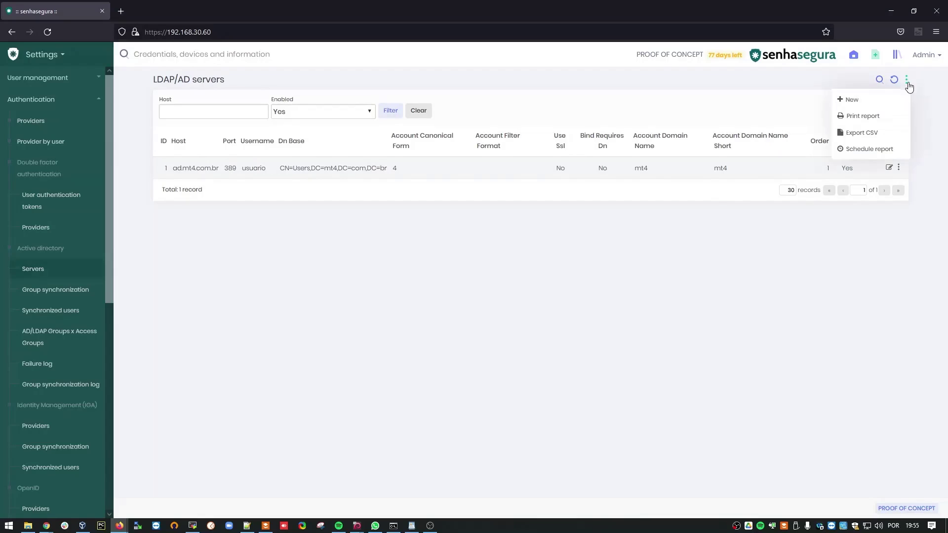
click(883, 100)
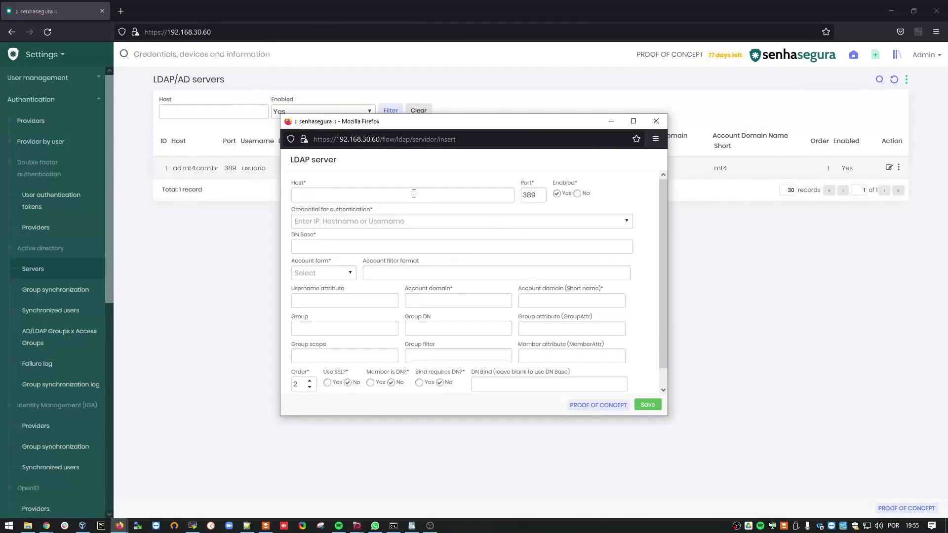
click(413, 194)
drag(510, 127, 529, 121)
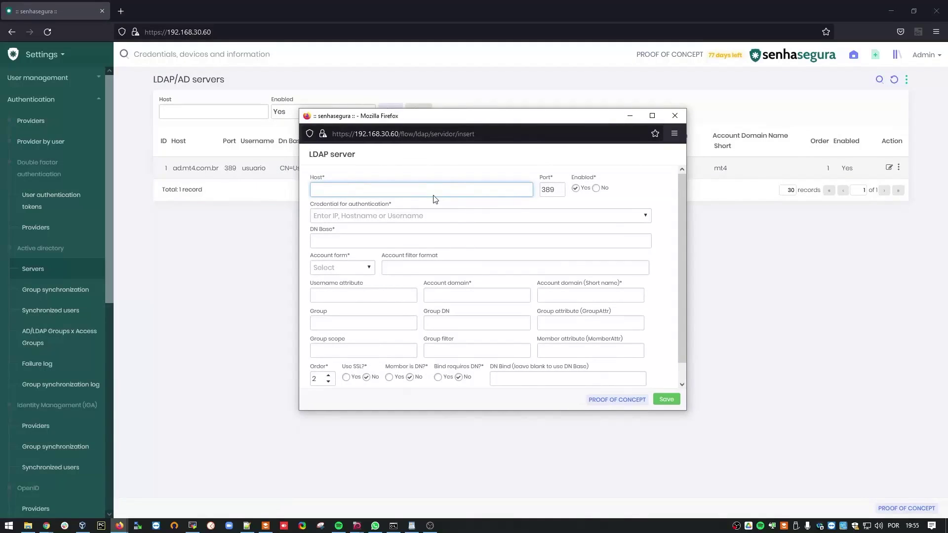
text(192.168.30.70)
click(422, 213)
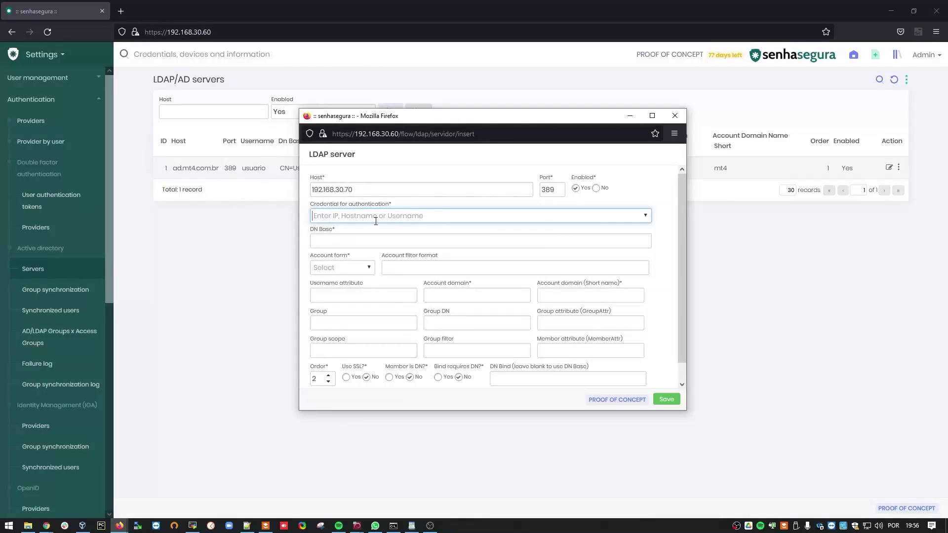
text(lda)
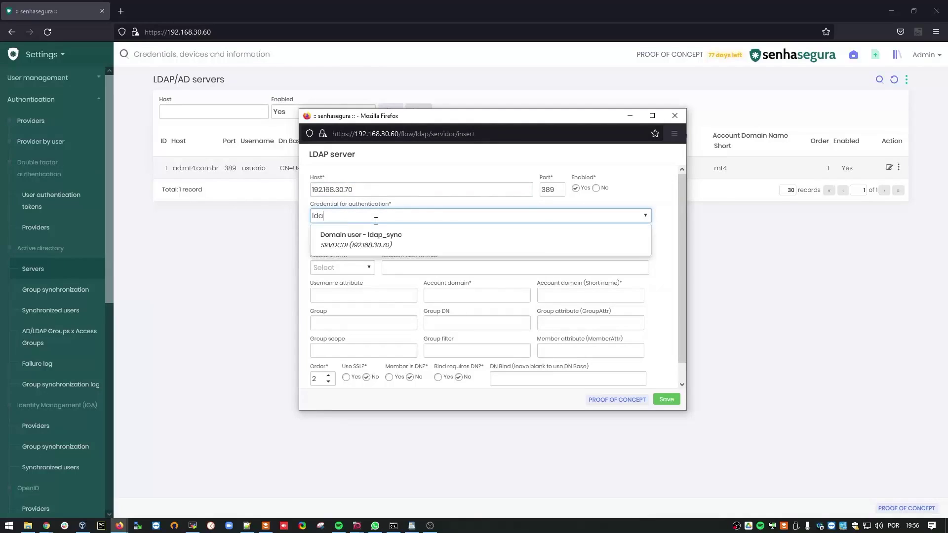
click(392, 246)
click(342, 240)
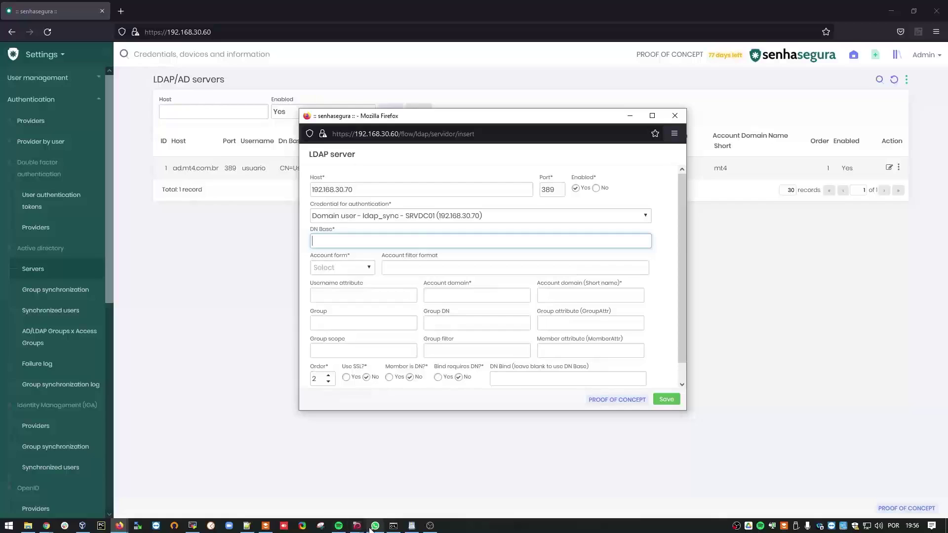
Copy senhasegura.local's distinguishedName DC=senhasegura,DC=local from the VM's Attribute Editor.
mouse_move(357, 526)
click(391, 494)
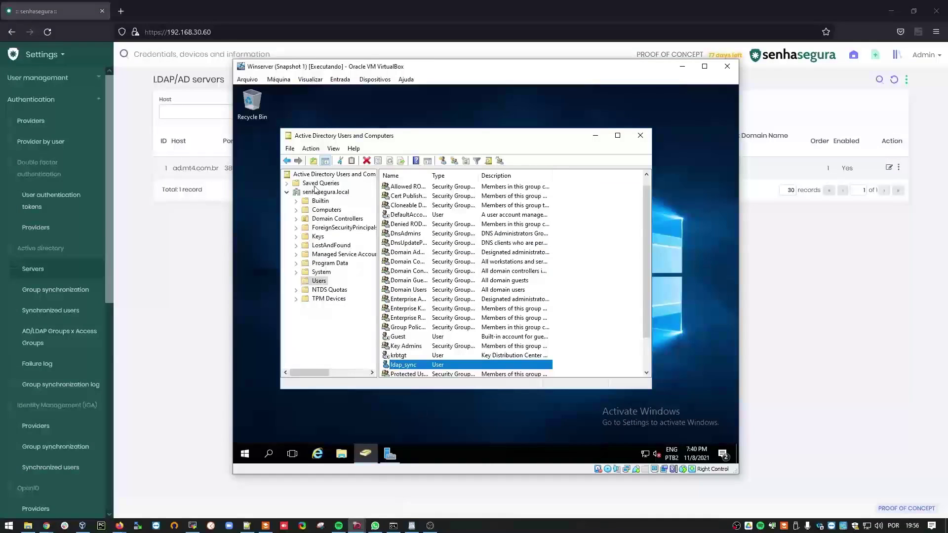
right_click(299, 193)
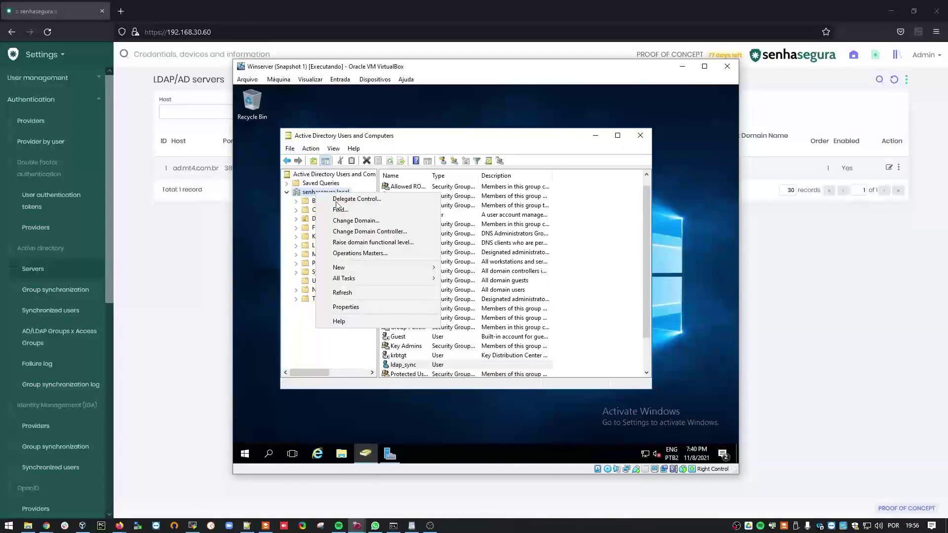
click(352, 308)
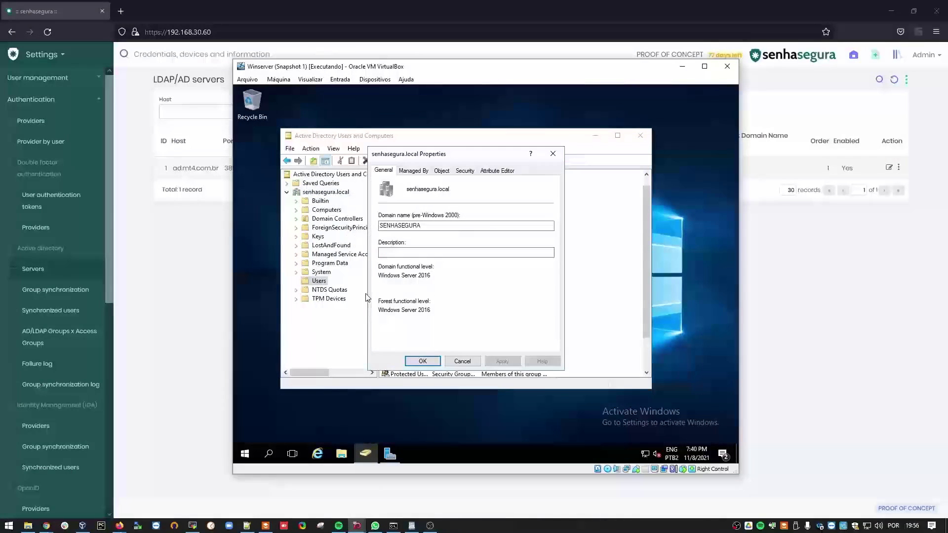
click(490, 171)
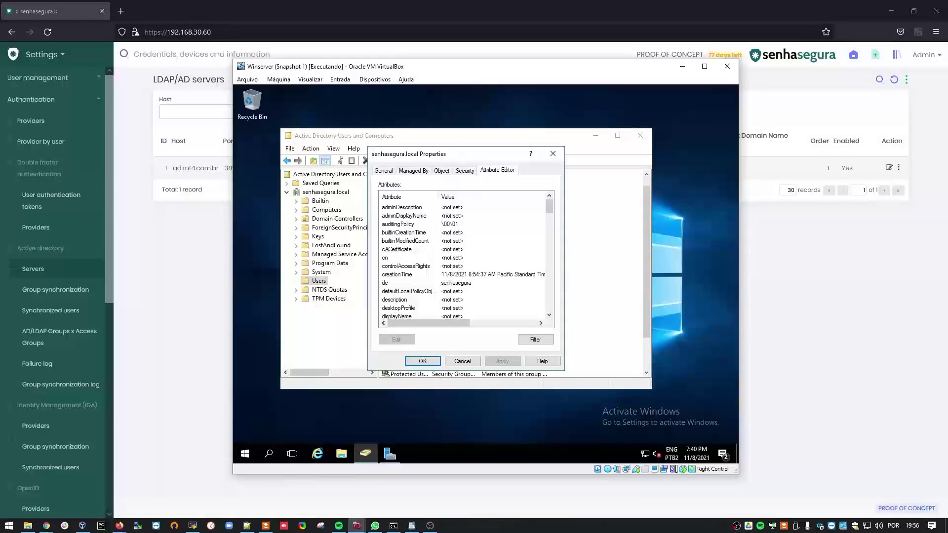
scroll(434, 232, down, 1)
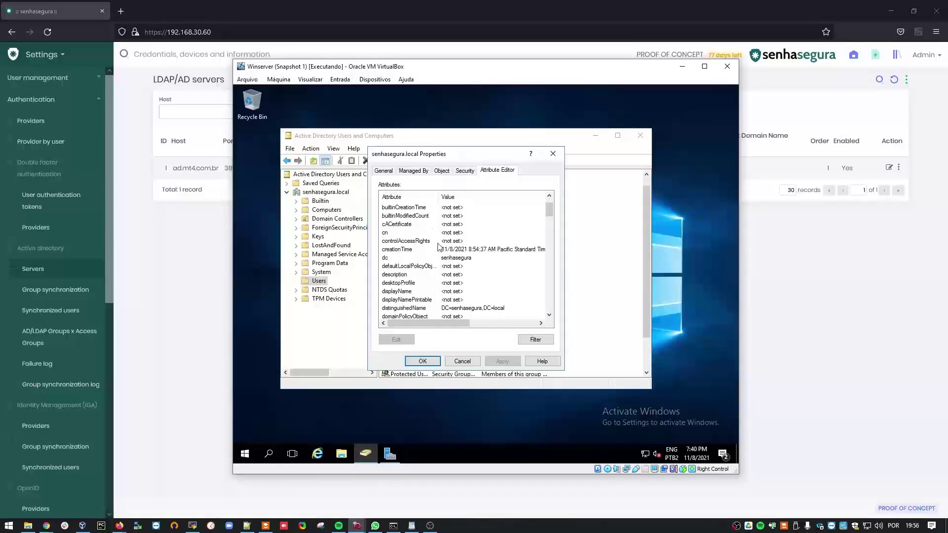
double_click(401, 309)
key(ctrl+c)
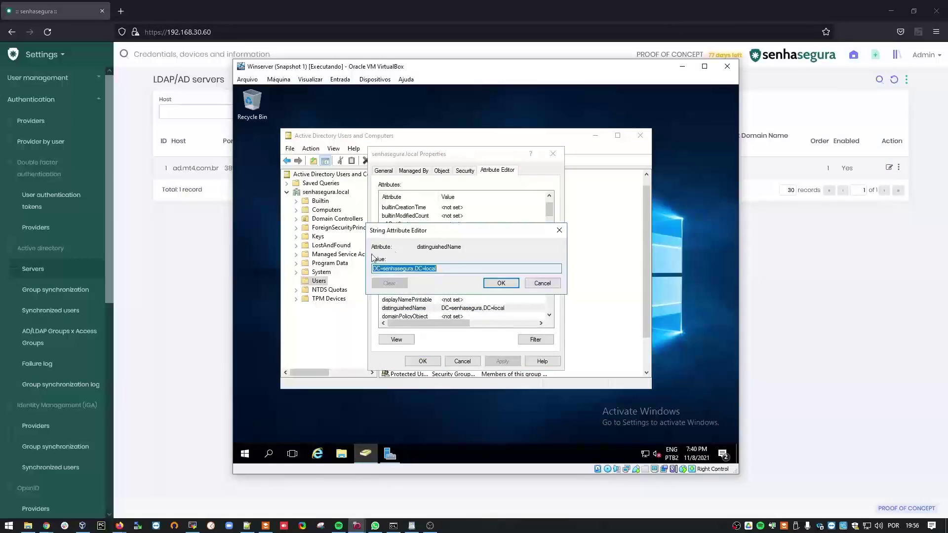
click(559, 230)
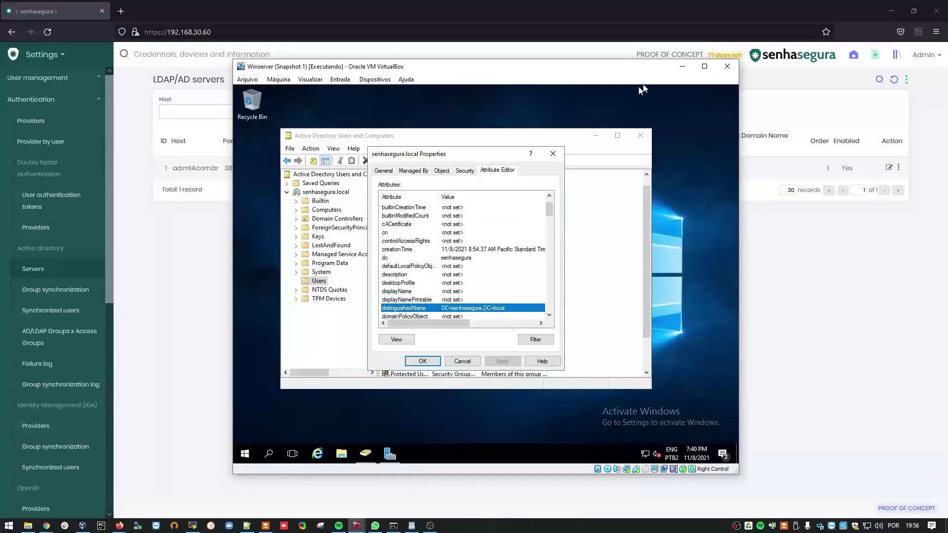
Paste DC=senhasegura,DC=local as the new server's DN Base.
click(682, 66)
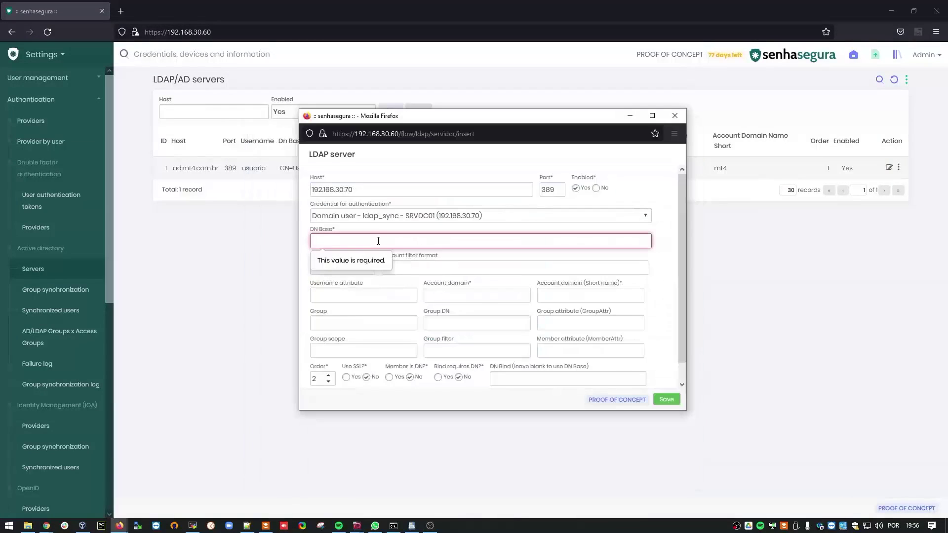
click(246, 526)
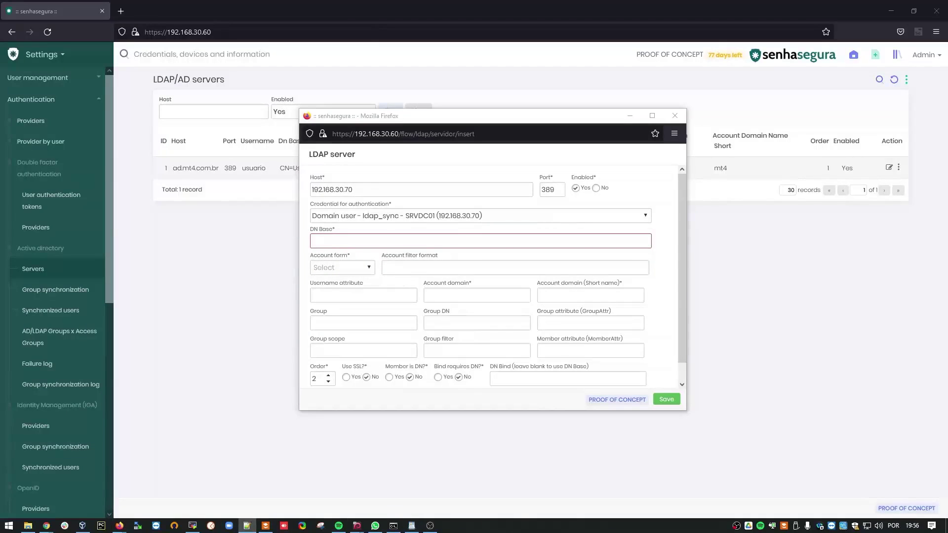
click(511, 241)
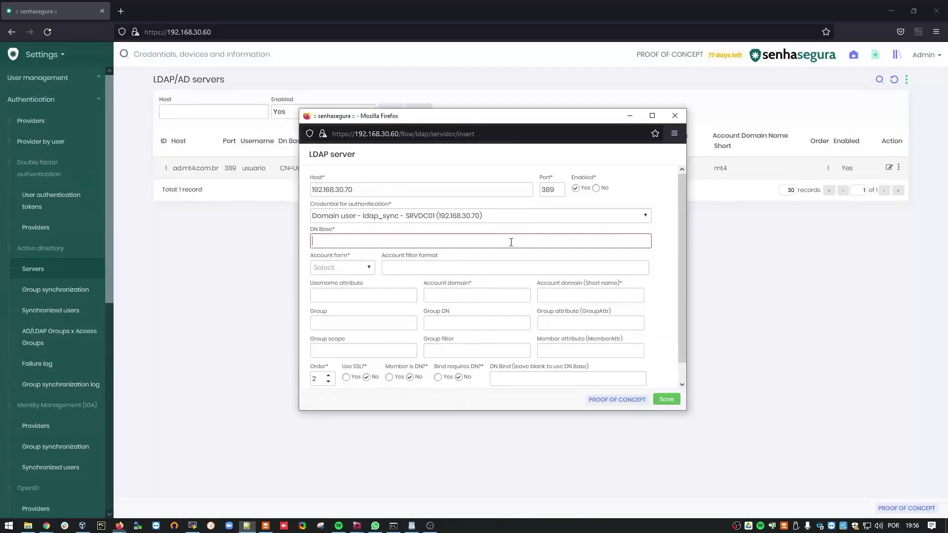
key(ctrl+v)
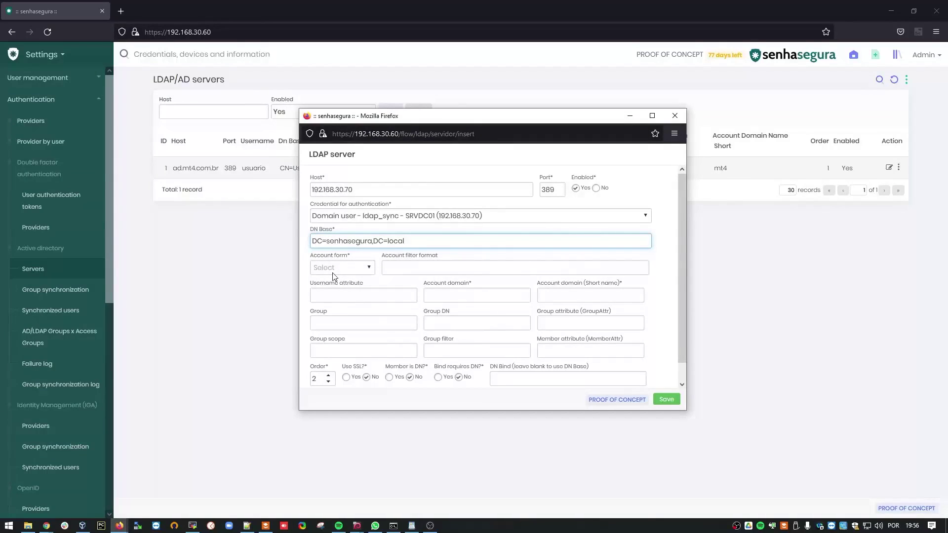
Set account form Main, domain senhasegura.local, short name senhasegura, order 1, and save.
click(366, 270)
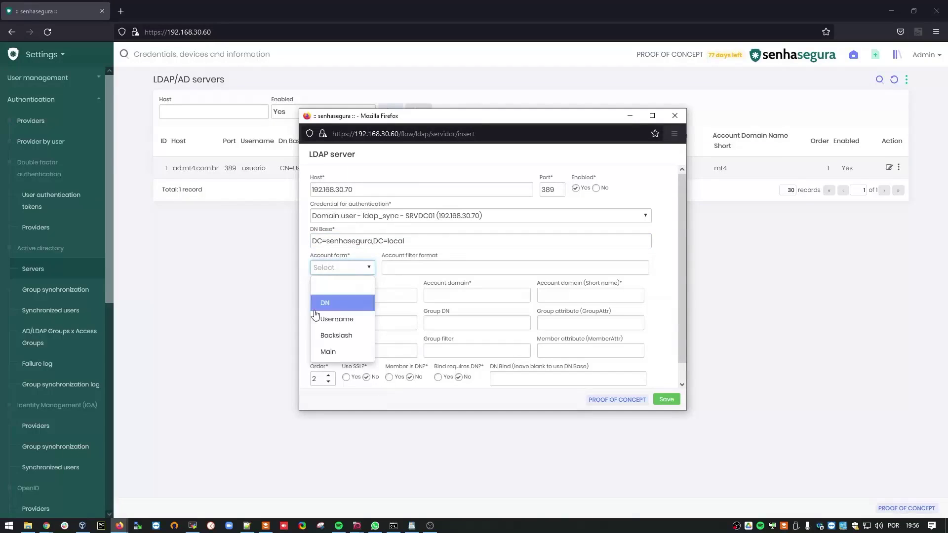
click(322, 353)
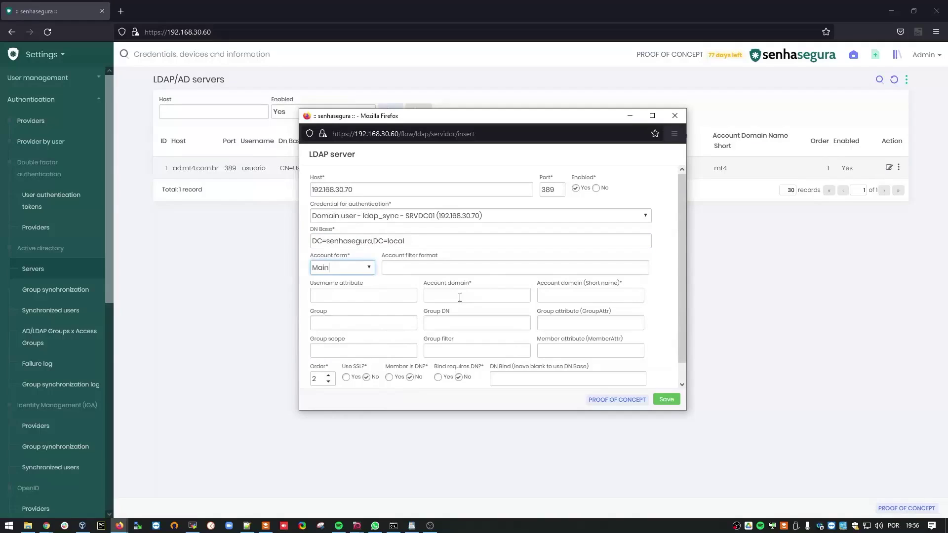
click(441, 294)
text(s)
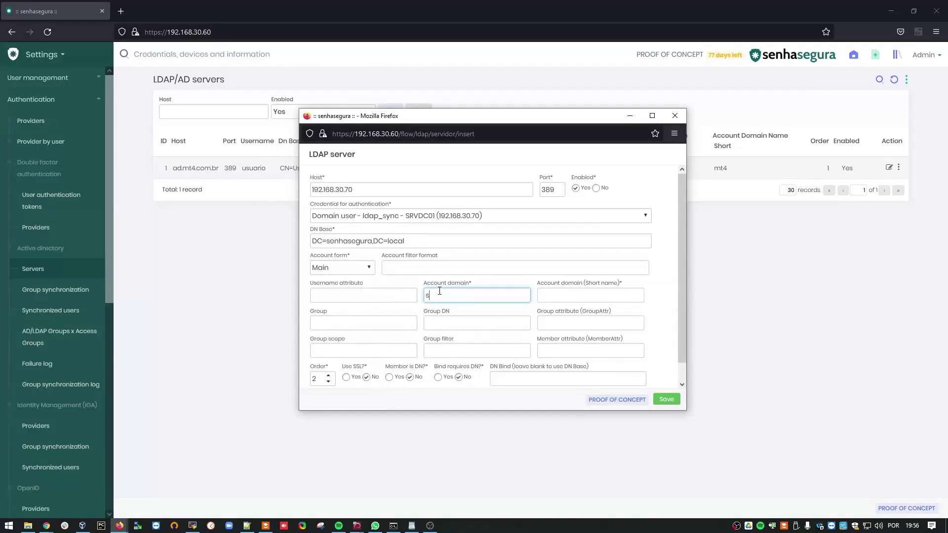
text(enhasegura.local)
key(Tab)
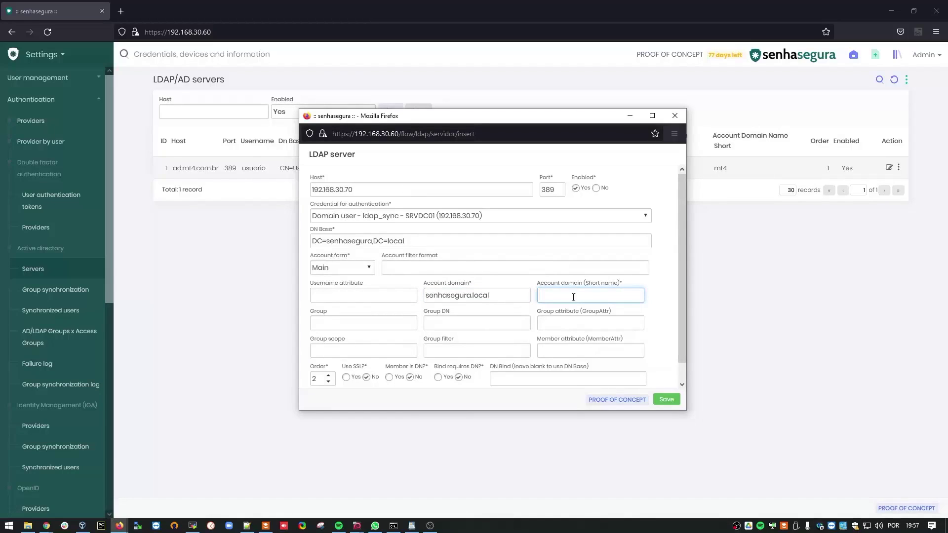
text(senhasegura)
scroll(550, 298, down, 1)
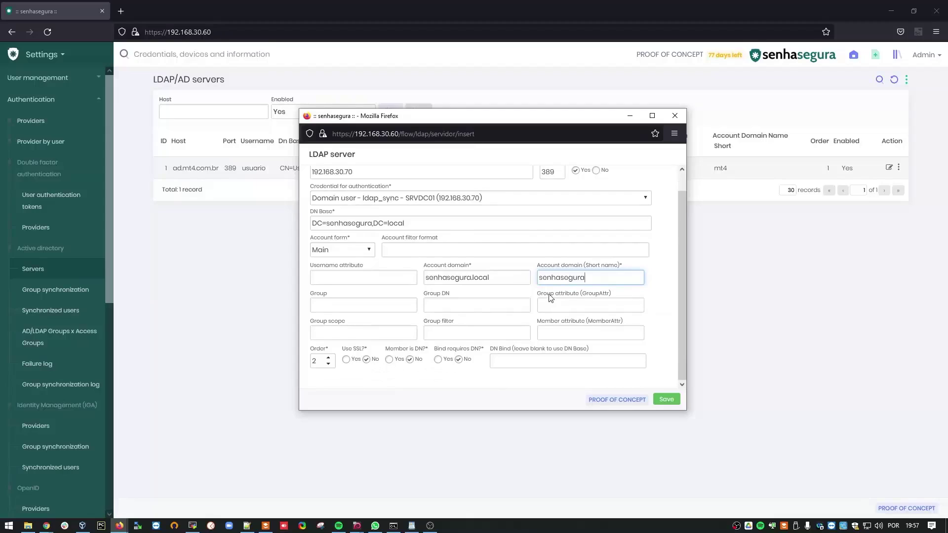
click(328, 358)
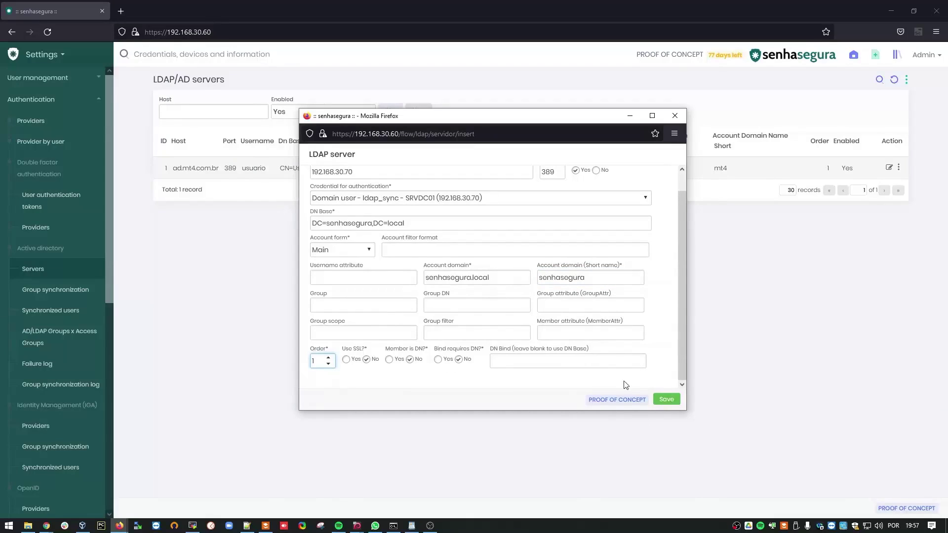
click(673, 404)
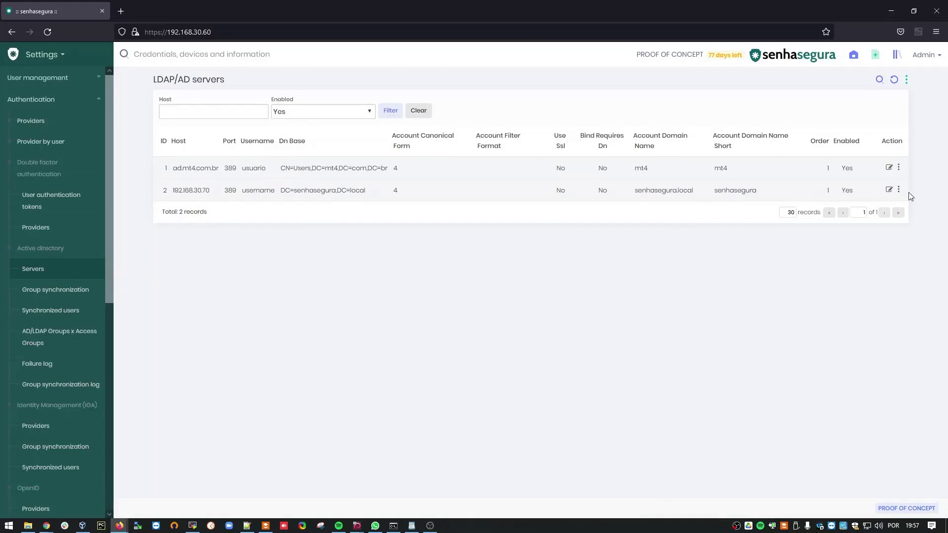
Set the ad.mt4.com.br server to Enabled No, fill the required credential, and save.
click(899, 168)
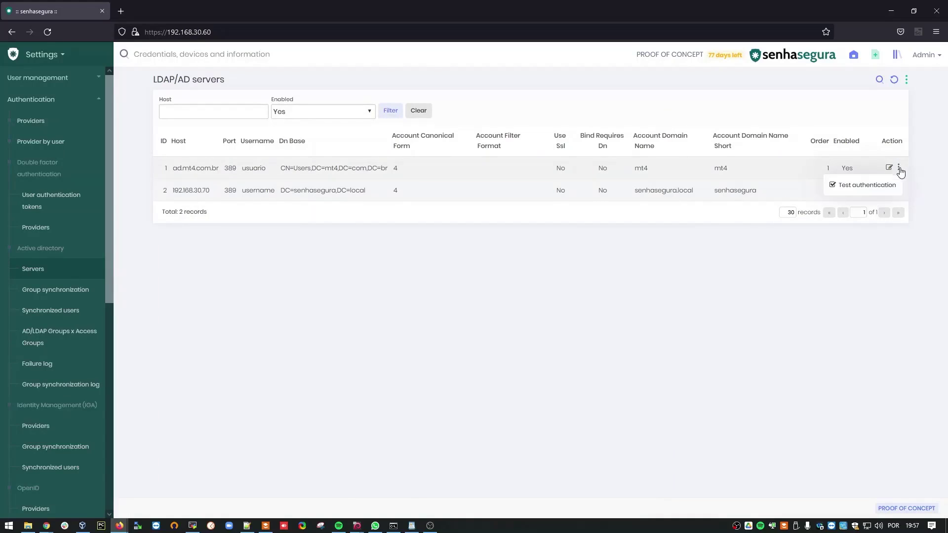
click(899, 170)
click(898, 171)
click(893, 184)
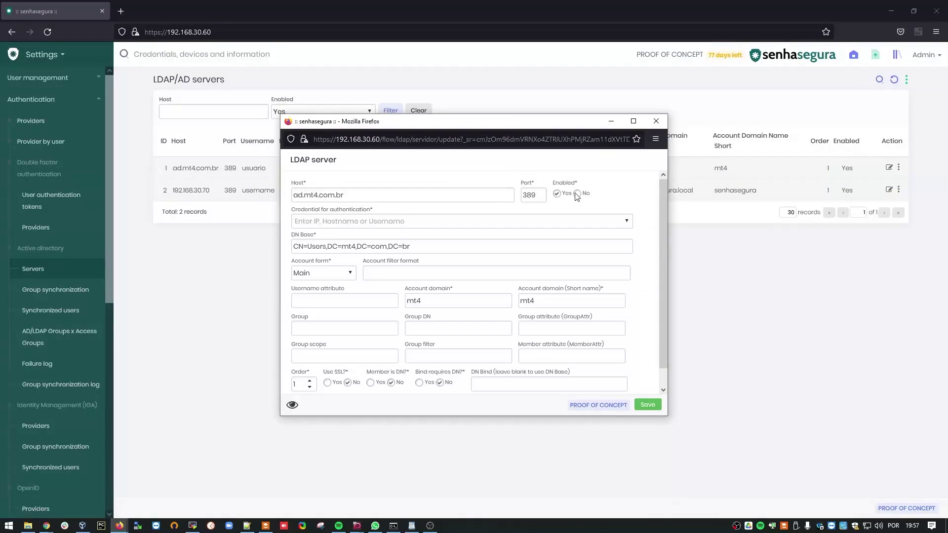
click(577, 194)
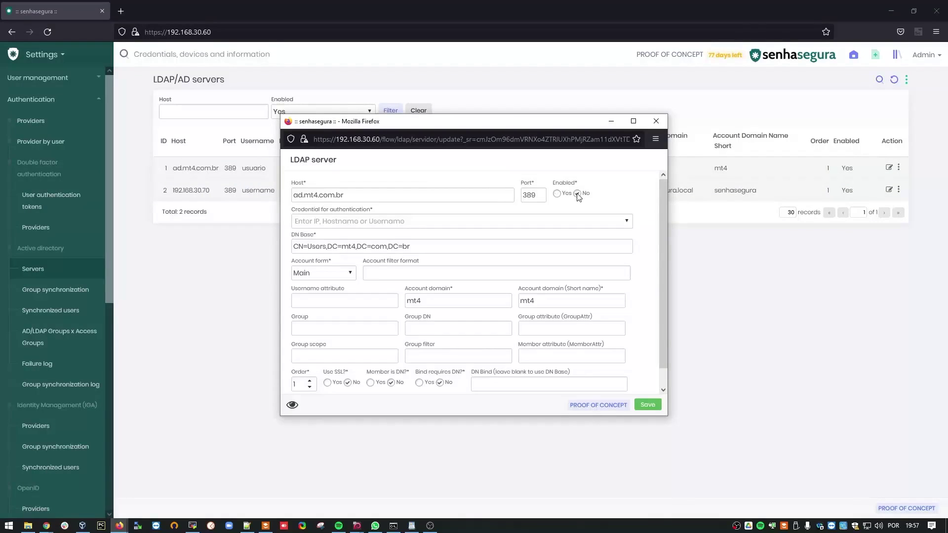
click(648, 406)
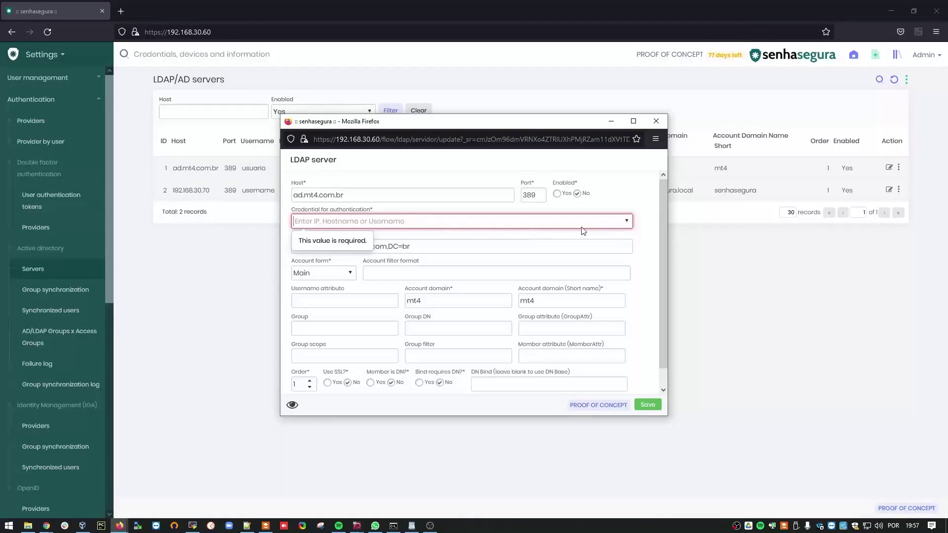
click(627, 223)
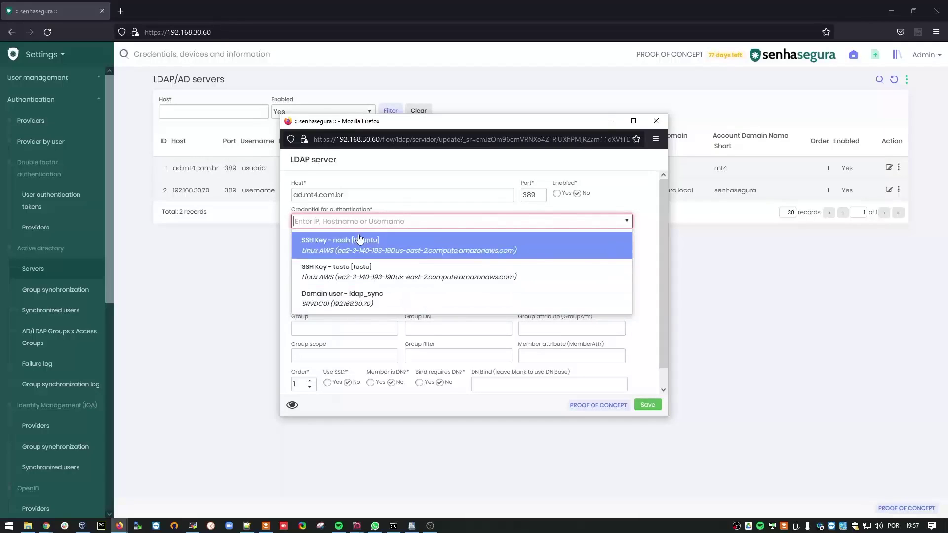
click(344, 245)
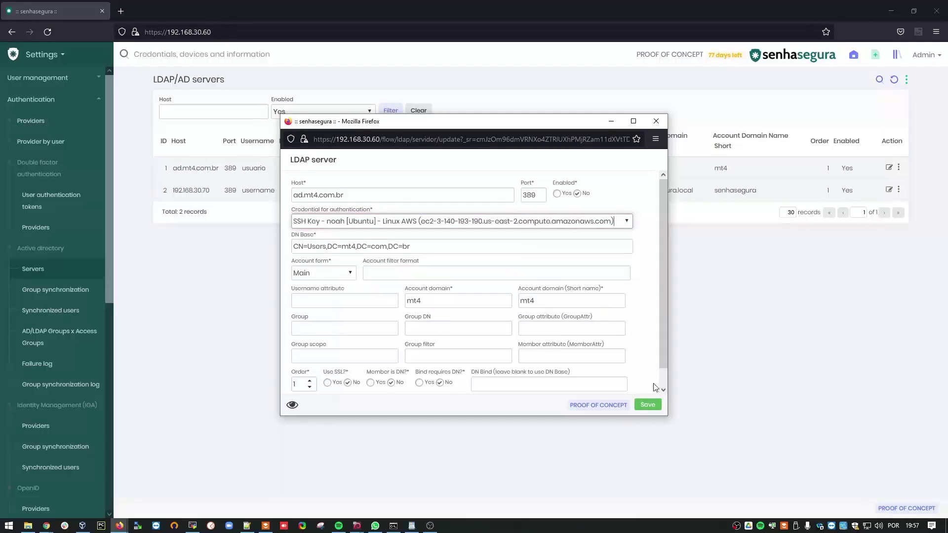
click(640, 406)
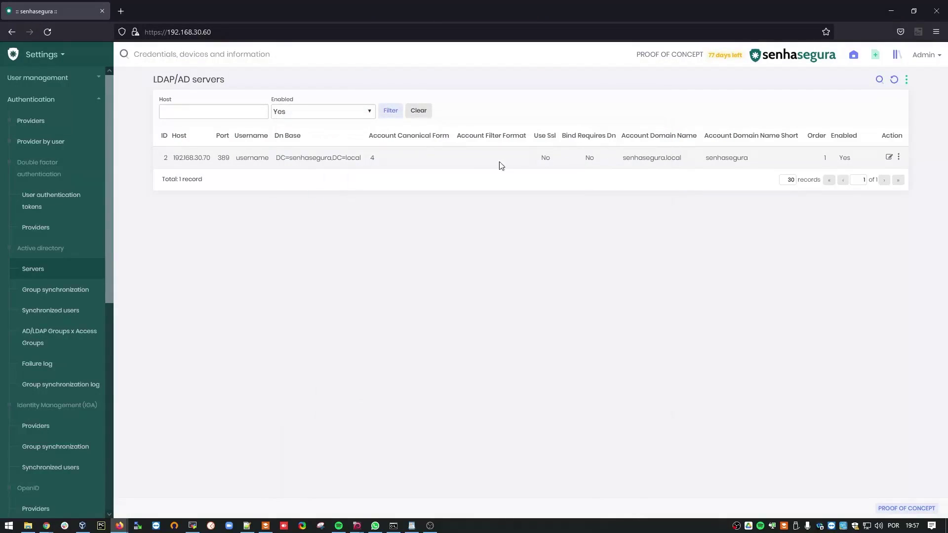
drag(172, 157, 255, 156)
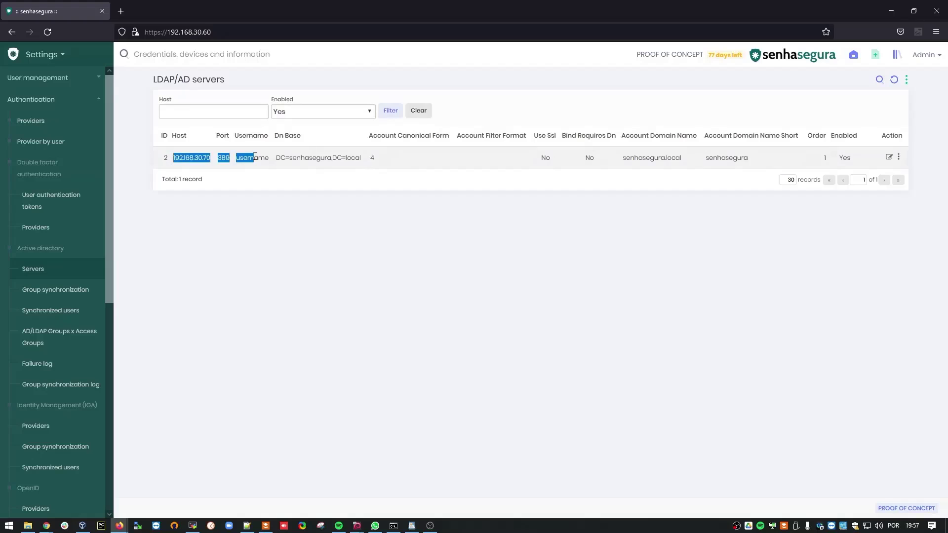
click(290, 217)
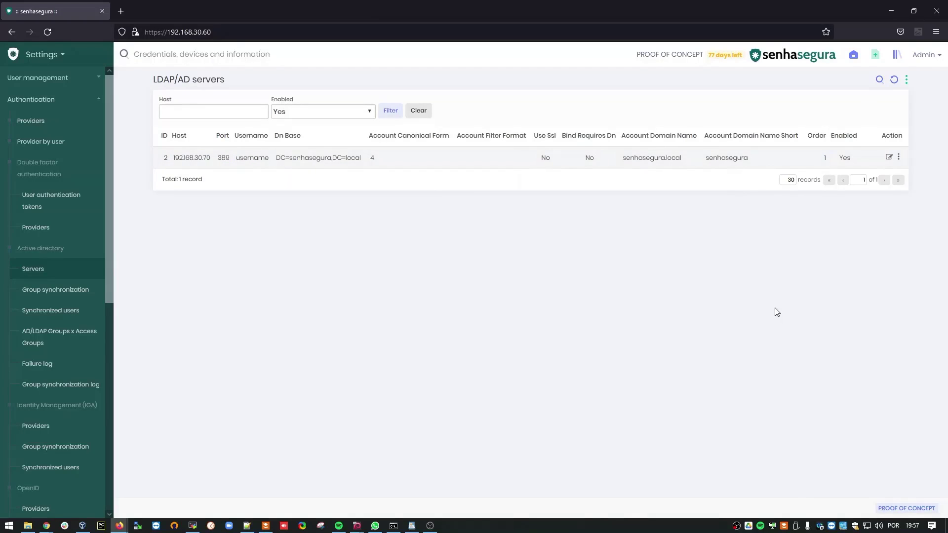
Test authentication on 192.168.30.70 with the ldap_sync user and its password.
click(899, 157)
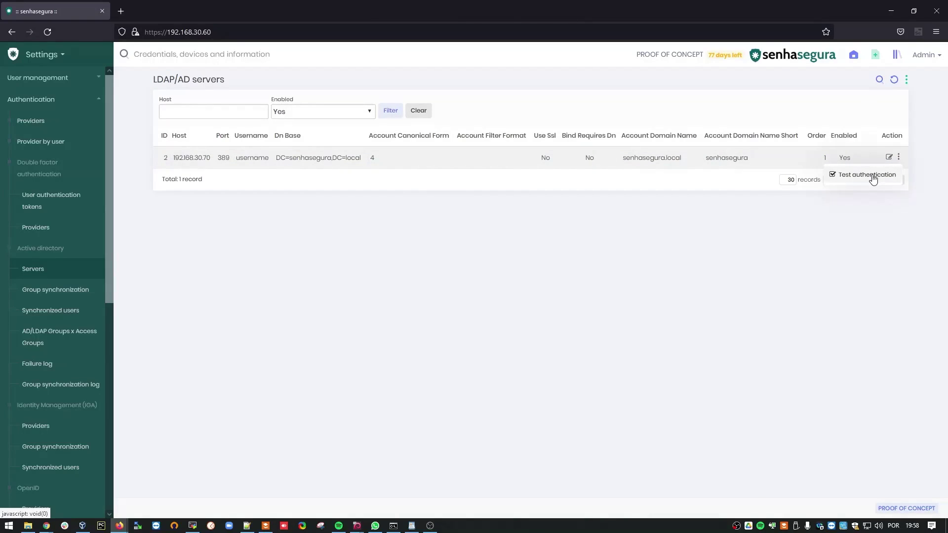
click(872, 175)
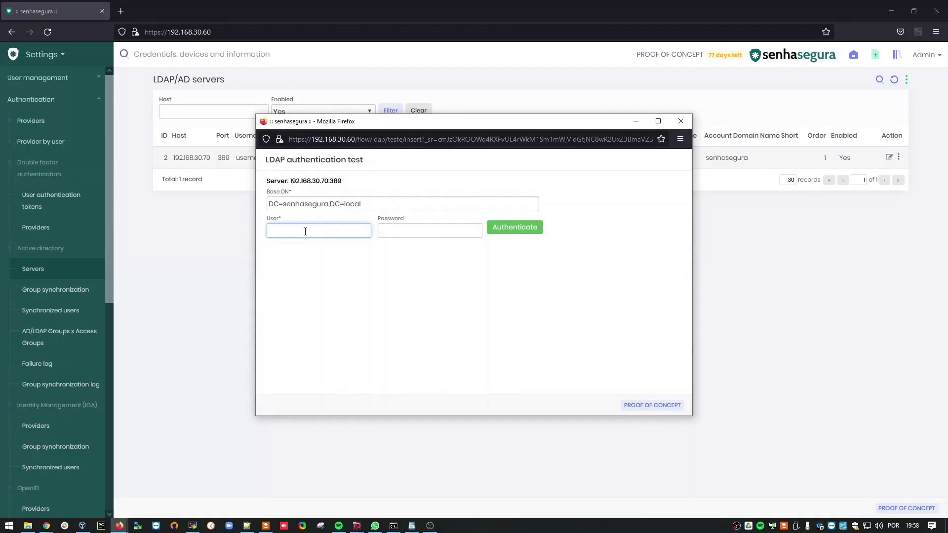
text(ap_sync)
key(Tab)
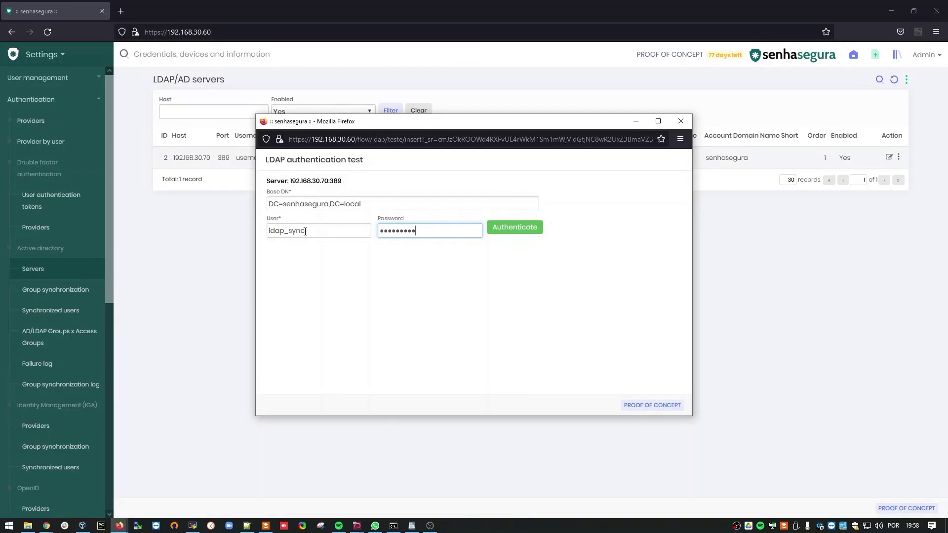
click(534, 231)
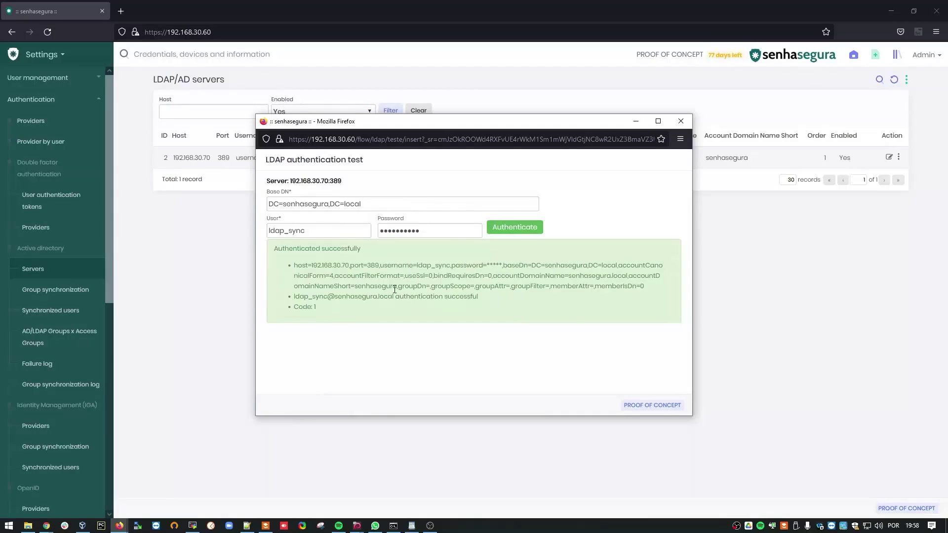
drag(340, 249, 380, 250)
click(681, 122)
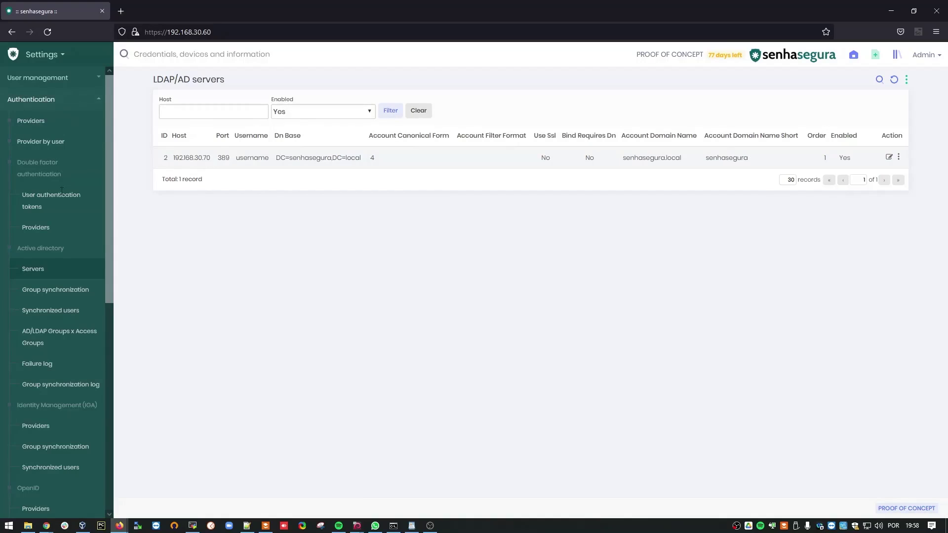
Open the 'senhasegura' entry in the Group synchronization list for editing.
click(47, 293)
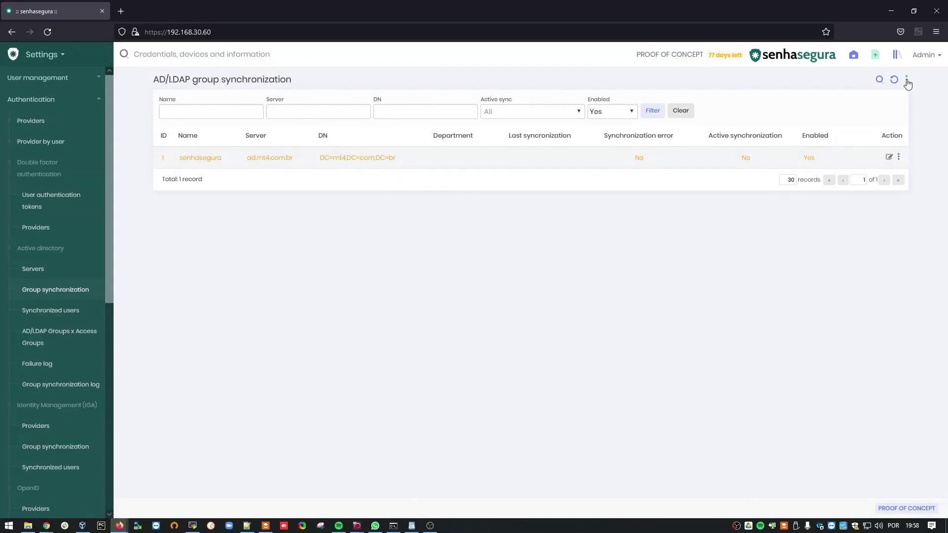
click(889, 157)
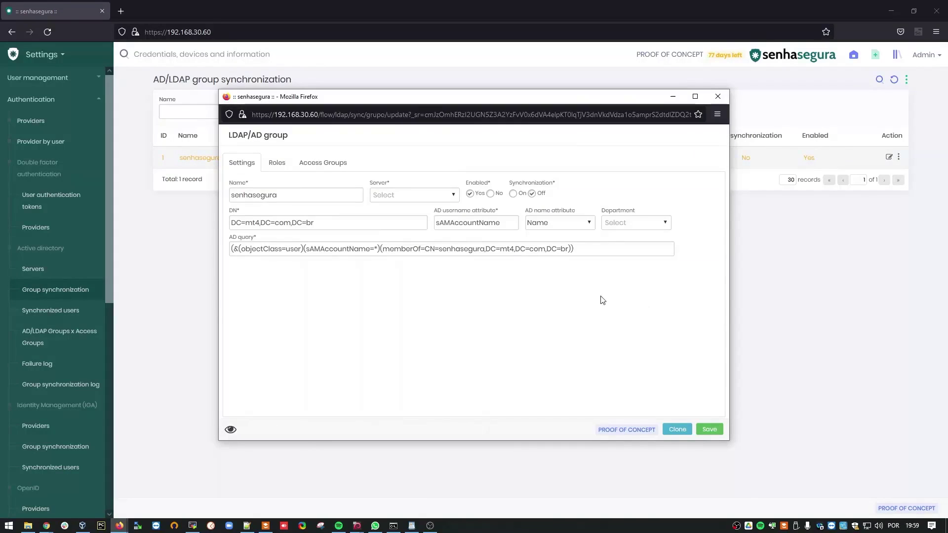
Point the group sync at server 192.168.30.70, turn sync on, and set DN DC=senhasegura,DC=local.
click(290, 198)
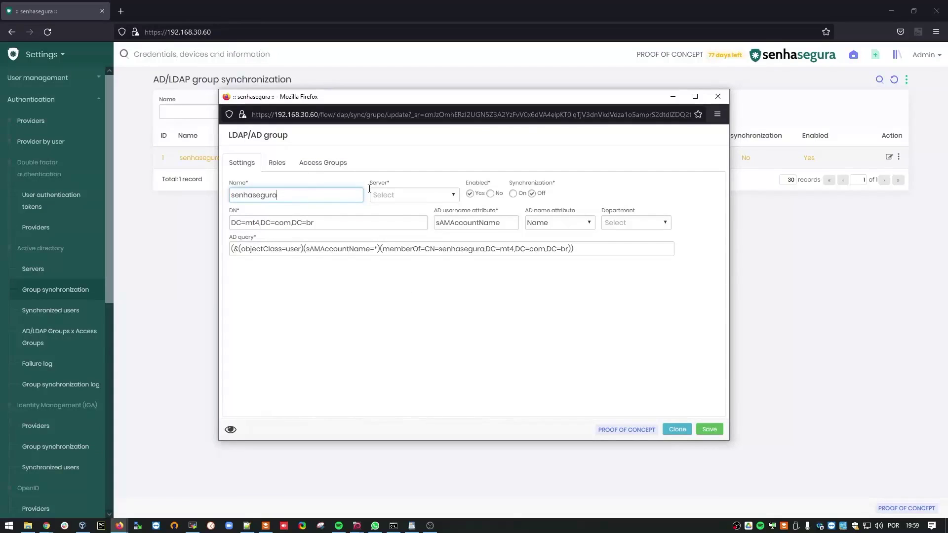
click(455, 199)
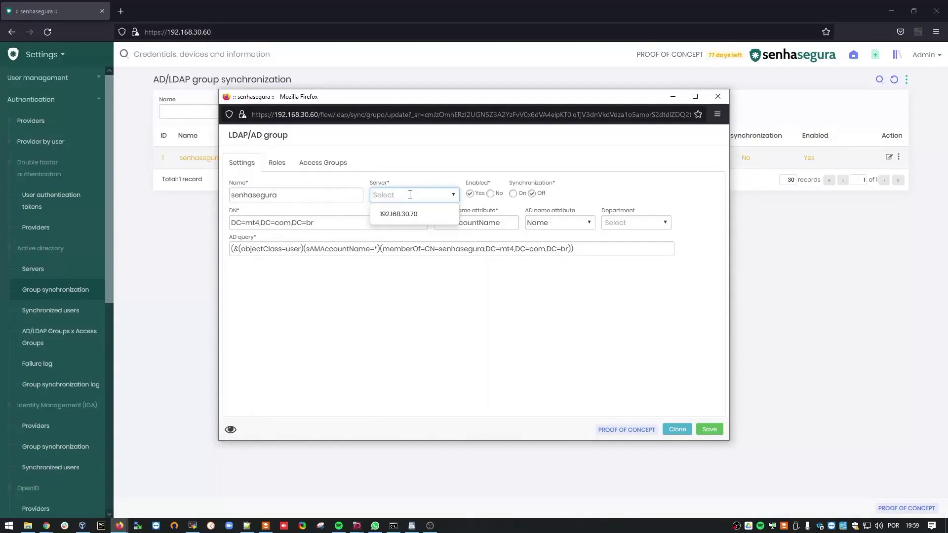
click(412, 214)
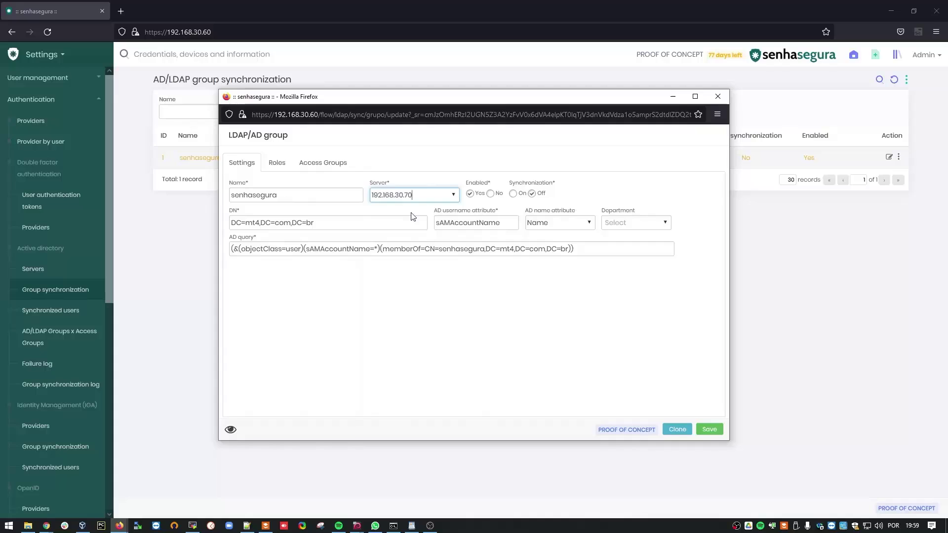
click(513, 194)
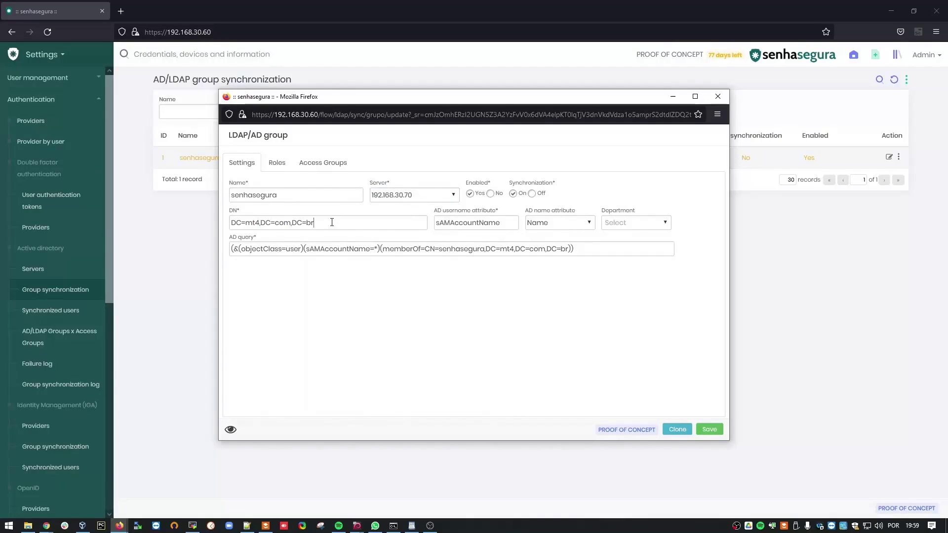
drag(331, 222, 230, 222)
text(DC=senhasegura,DC=local)
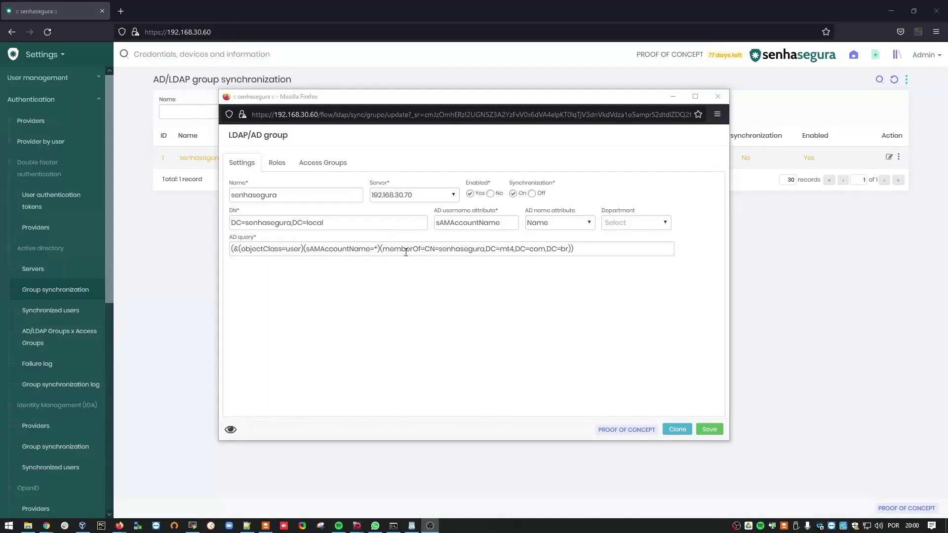
Clear the old group value from the AD query's memberOf filter.
click(569, 248)
key(BackSpace)
key(BackSpace)
key(BackSpace)
key(BackSpace)
key(BackSpace)
key(BackSpace)
key(BackSpace)
key(BackSpace)
key(BackSpace)
key(BackSpace)
key(BackSpace)
key(BackSpace)
key(BackSpace)
key(BackSpace)
key(BackSpace)
key(BackSpace)
key(BackSpace)
key(BackSpace)
key(BackSpace)
key(BackSpace)
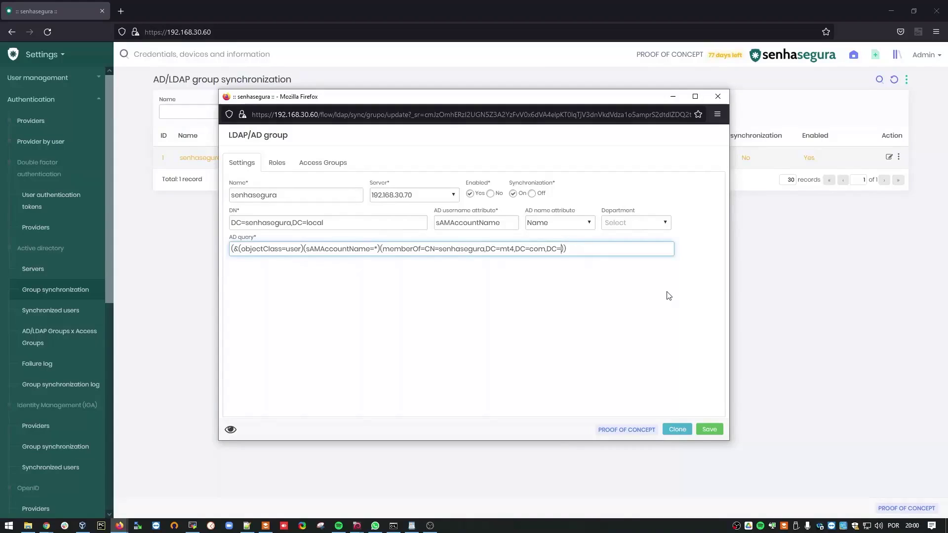
key(BackSpace)
key(BackSpace)
key(BackSpace)
key(BackSpace)
key(BackSpace)
key(BackSpace)
key(BackSpace)
key(BackSpace)
key(BackSpace)
key(BackSpace)
key(BackSpace)
key(BackSpace)
key(BackSpace)
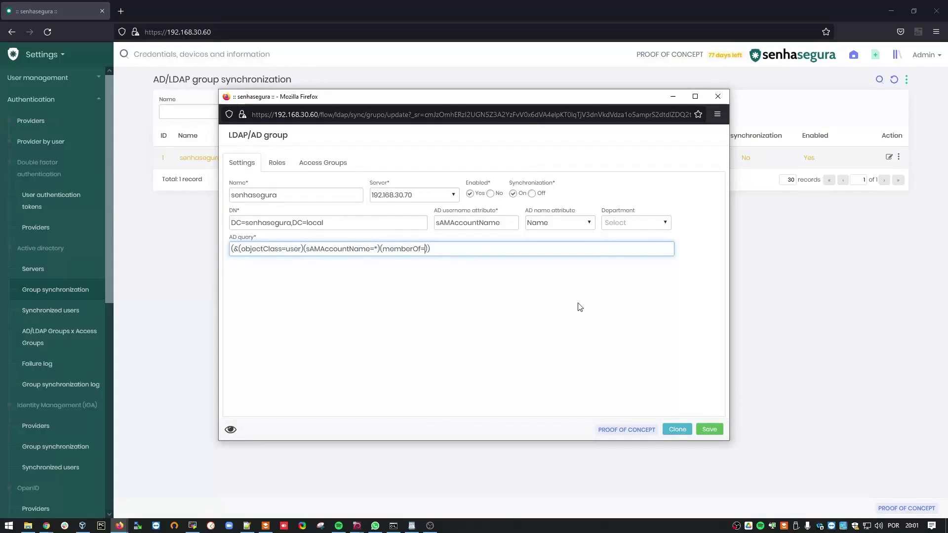
click(357, 526)
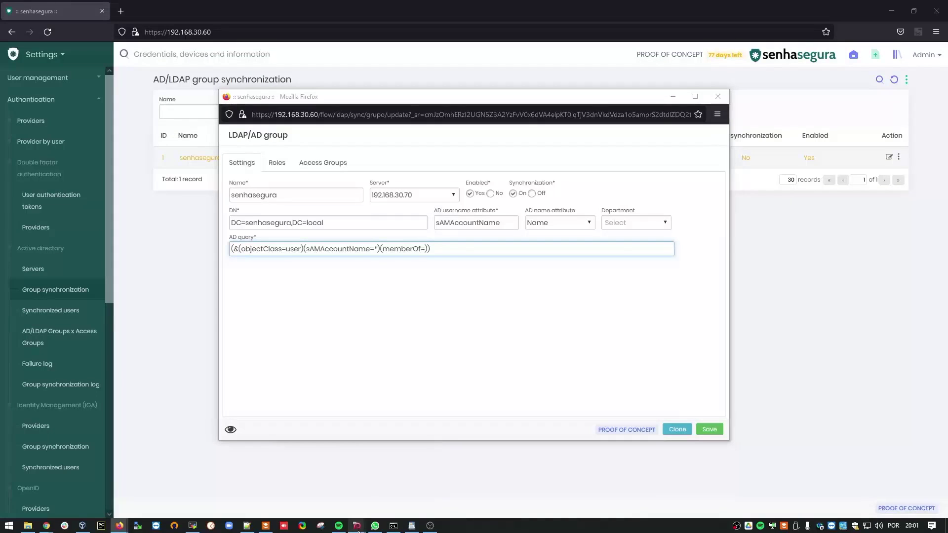
Open the senhasegura group's distinguishedName CN=senhasegura,OU=Groups,DC=senhasegura,DC=local for copying.
click(392, 500)
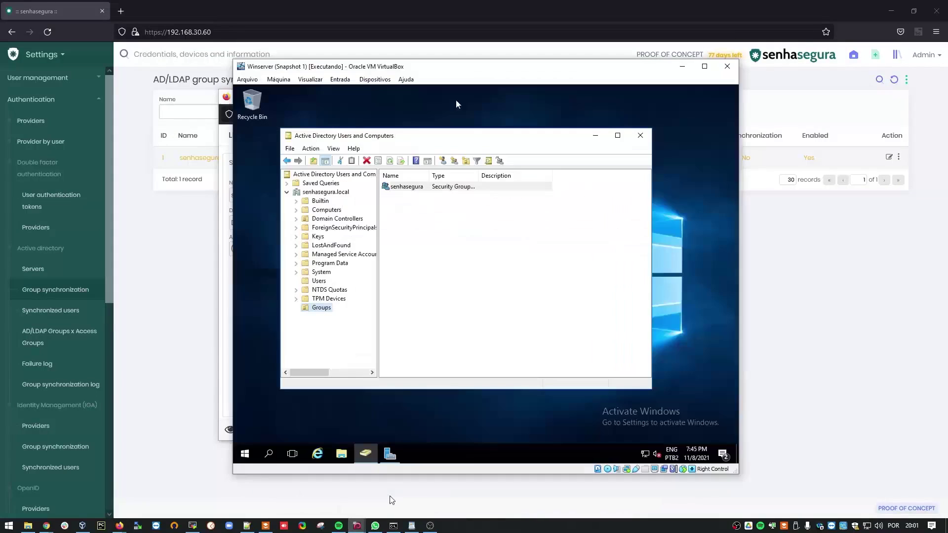
click(405, 188)
right_click(405, 188)
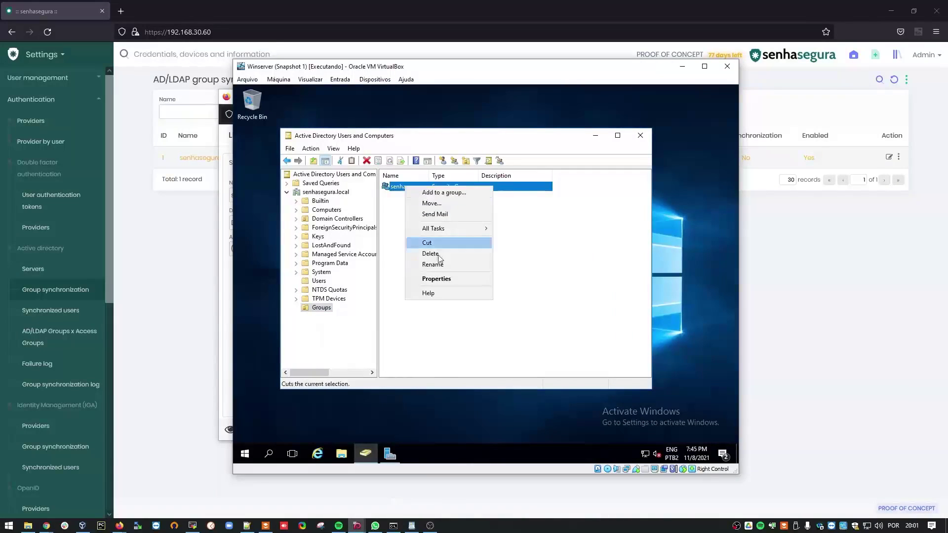
click(442, 279)
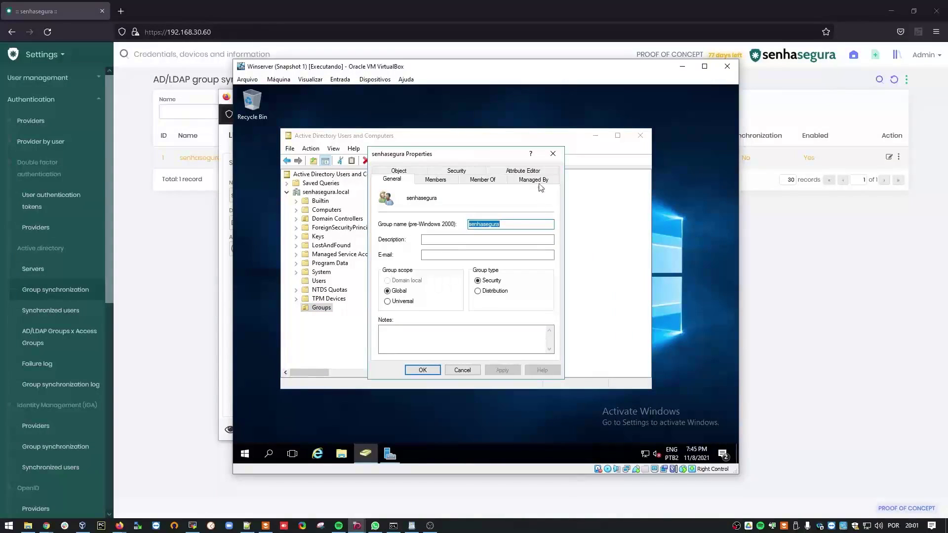
click(525, 171)
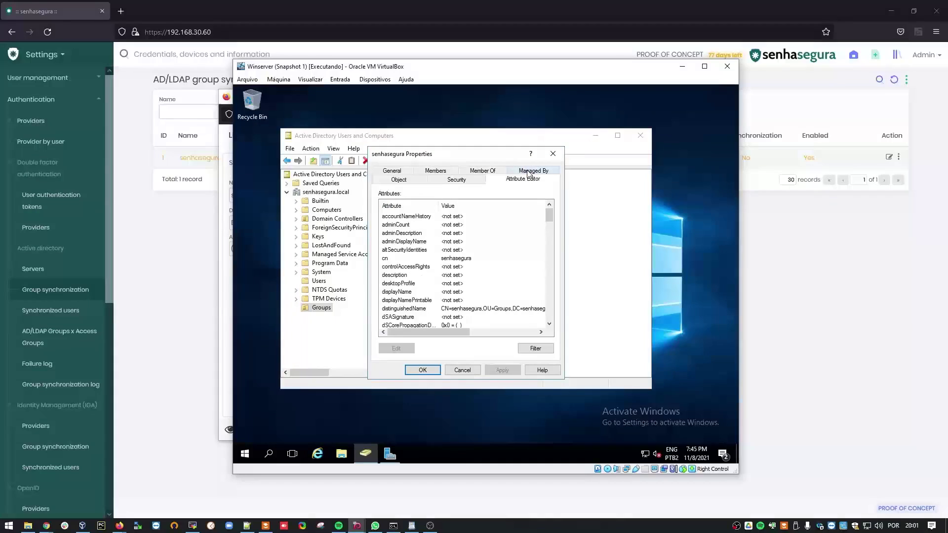
click(478, 310)
double_click(478, 310)
key(ctrl+c)
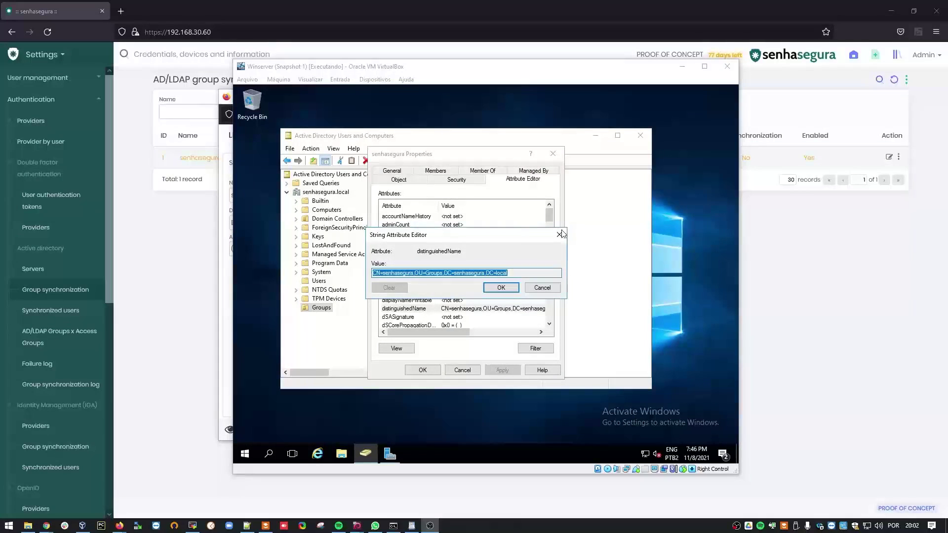
Paste CN=senhasegura,OU=Groups,DC=senhasegura,DC=local after memberOf= in the AD query, then view the group's roles.
click(682, 66)
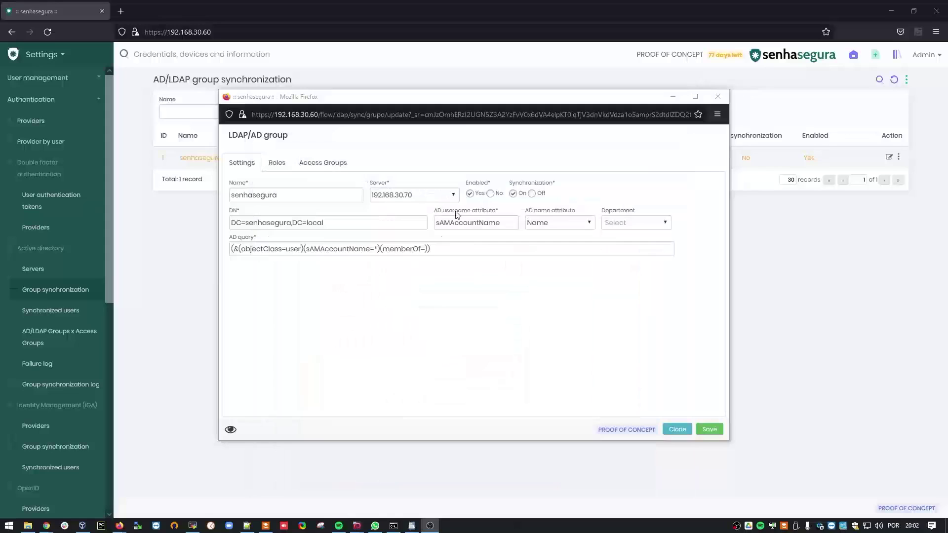
click(426, 249)
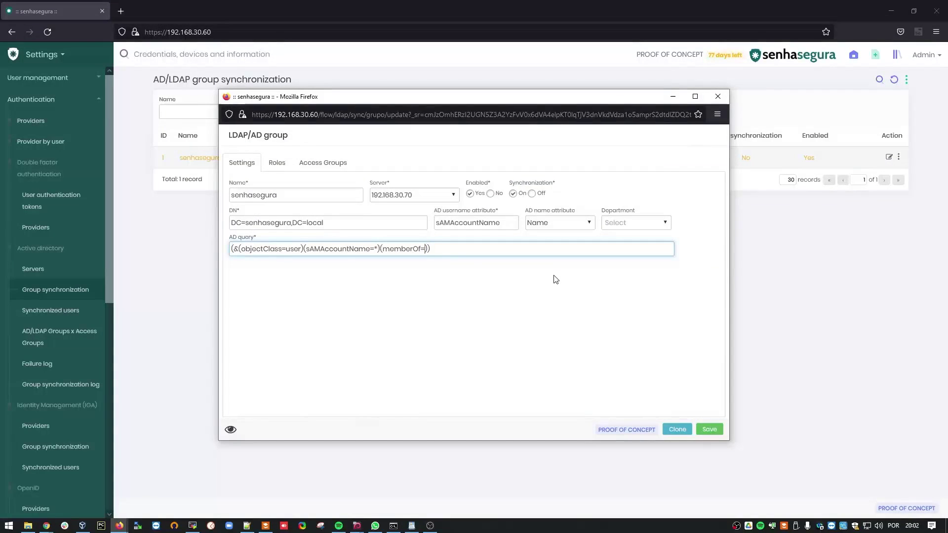
key(ctrl+v)
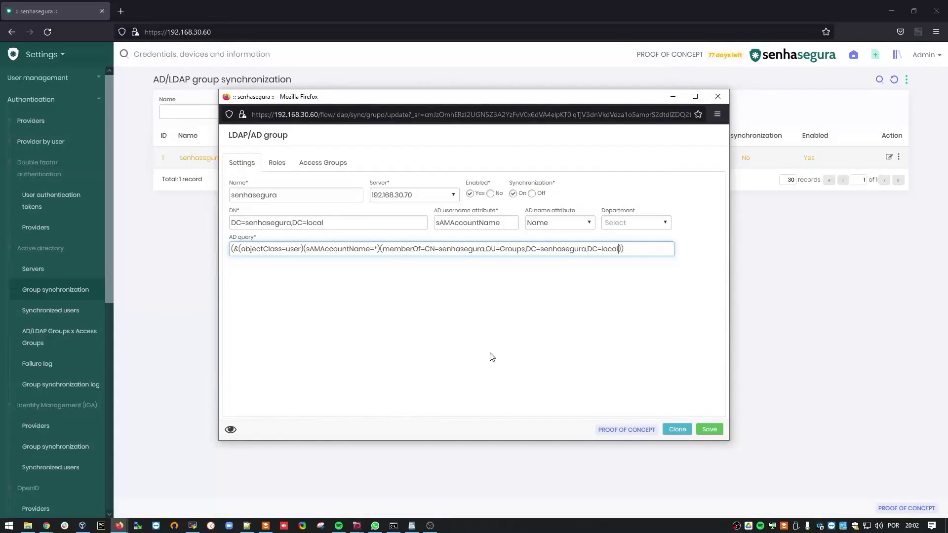
click(276, 167)
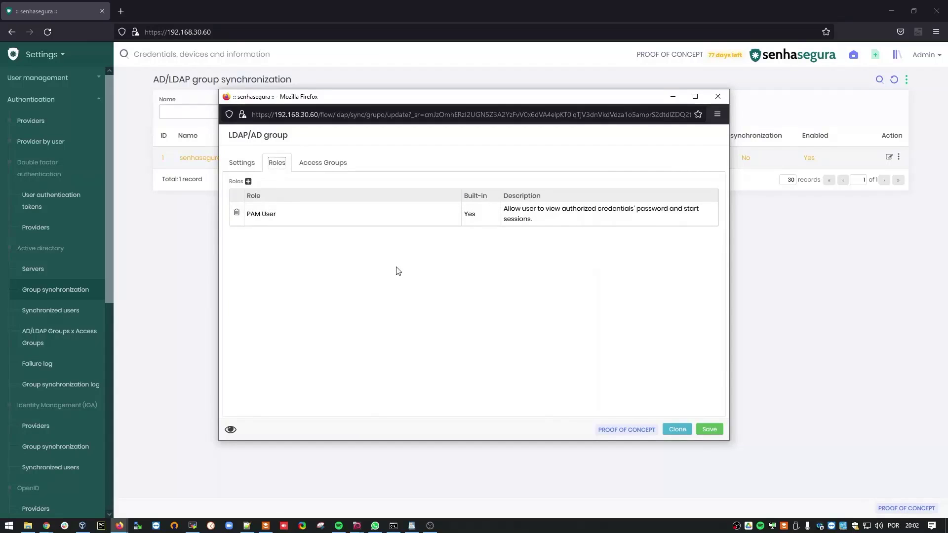
Add the System Administrator role to the senhasegura sync group.
click(248, 183)
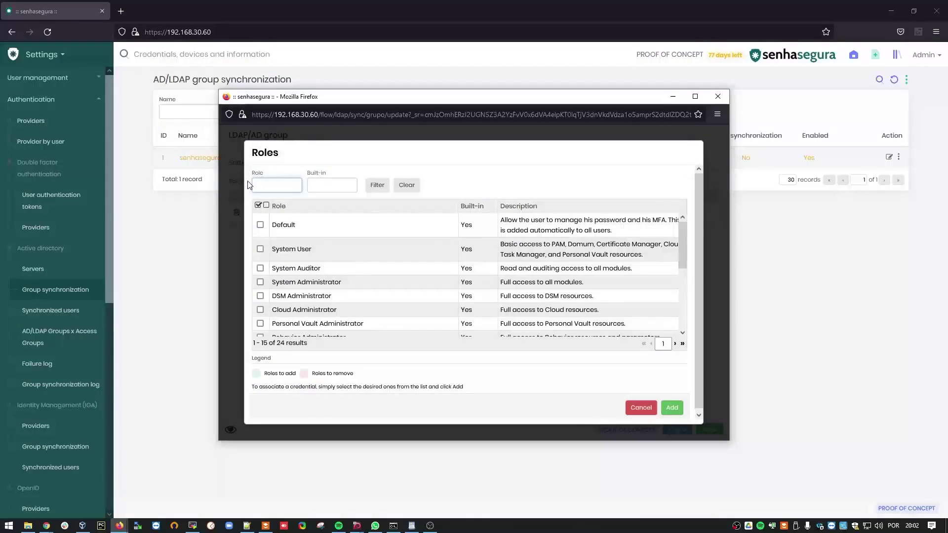
scroll(353, 260, down, 2)
scroll(353, 260, down, 2)
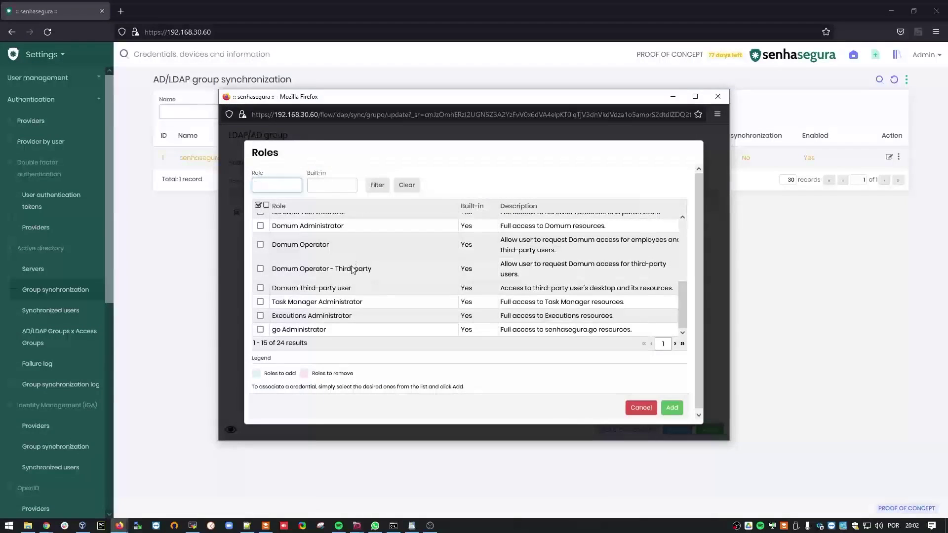
scroll(351, 267, up, 4)
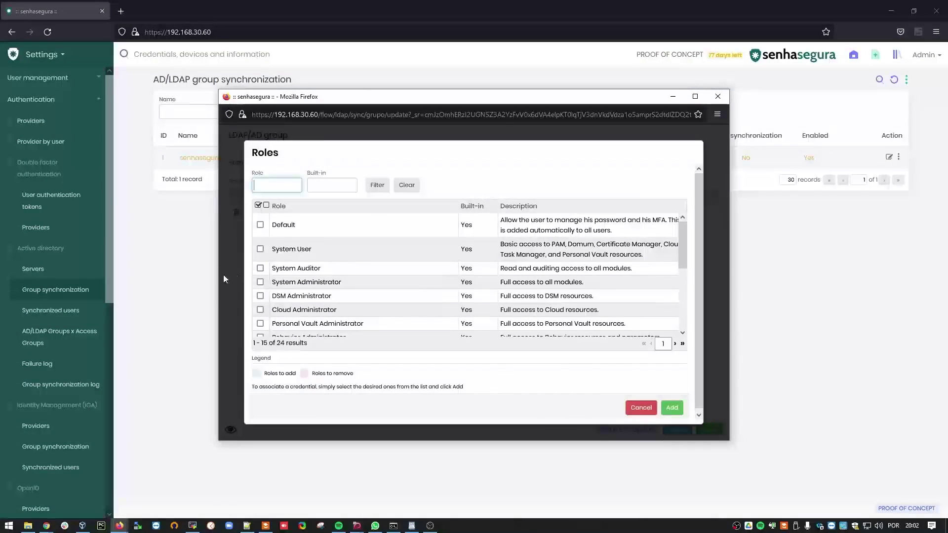
click(260, 282)
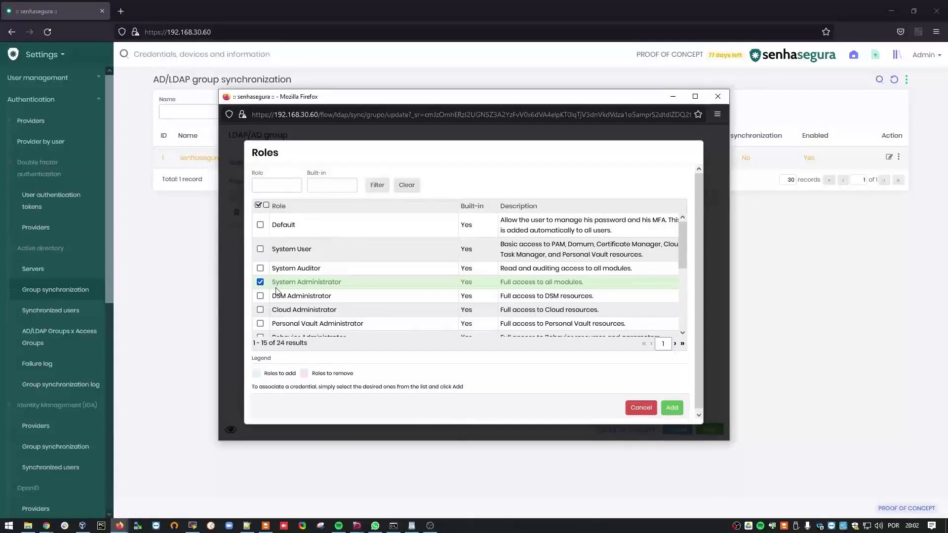
click(672, 408)
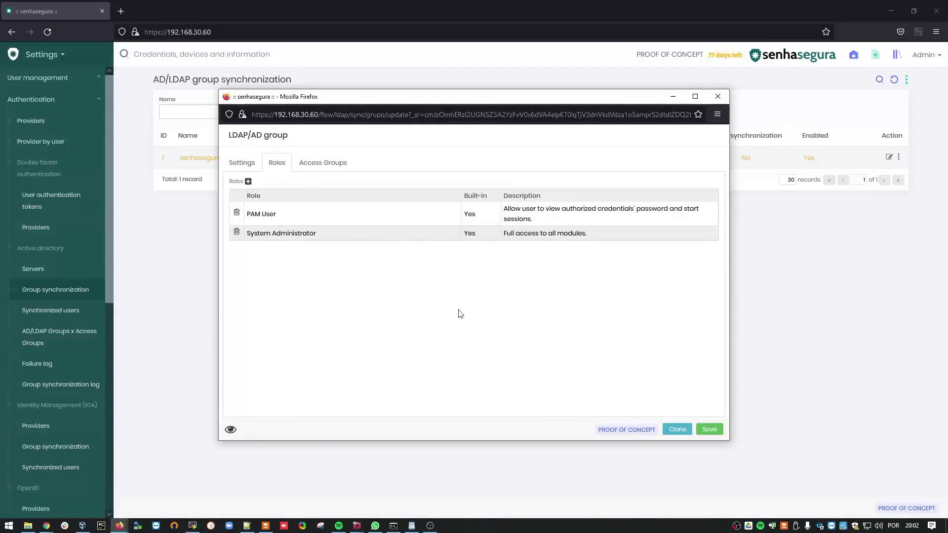
Check that Access Groups grants Full Access as User, then save the group synchronization.
click(325, 169)
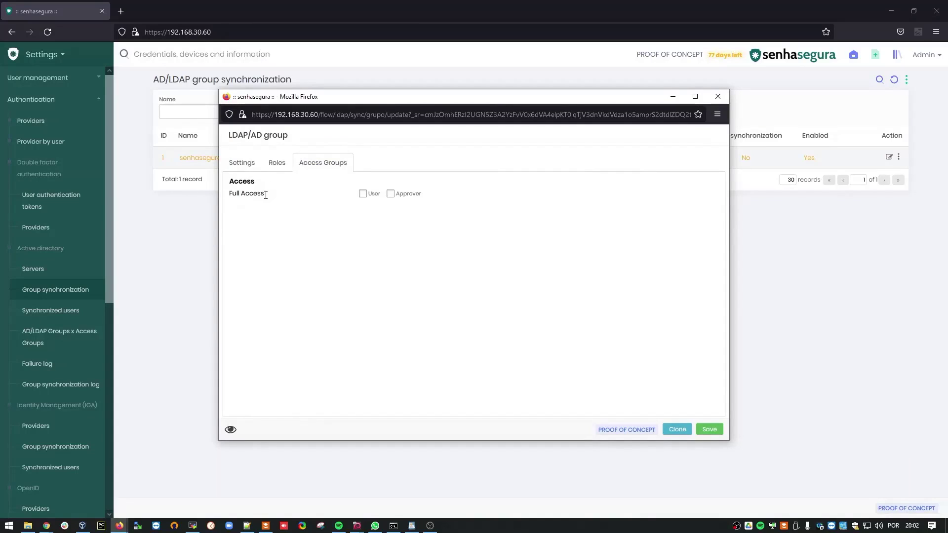
drag(267, 194, 229, 194)
click(249, 228)
click(241, 167)
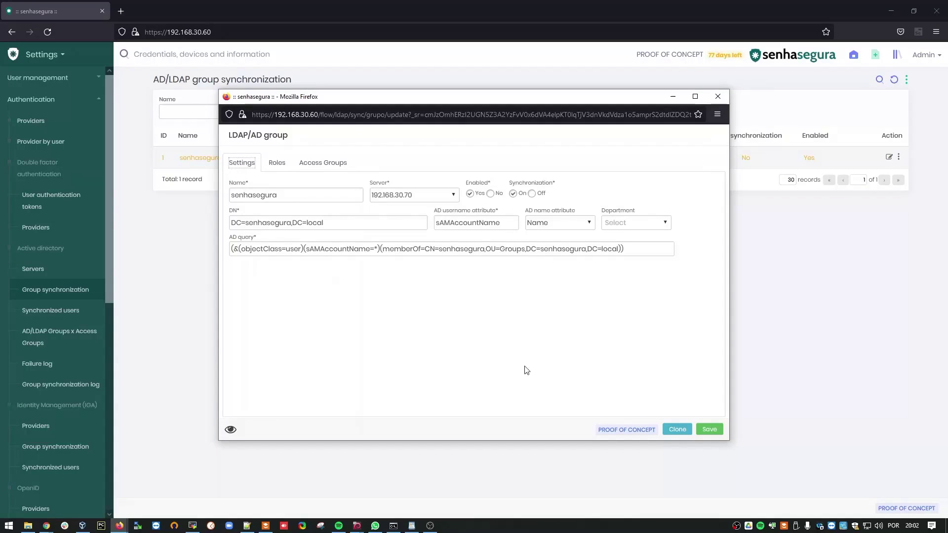
click(713, 431)
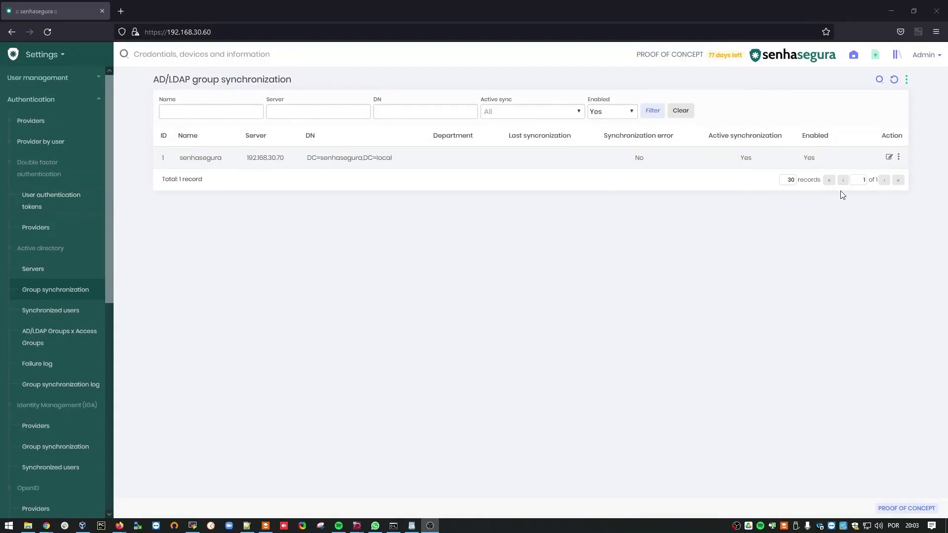
Run the senhasegura group synchronization test, confirming user ldap_sync would be created, then close it.
click(899, 158)
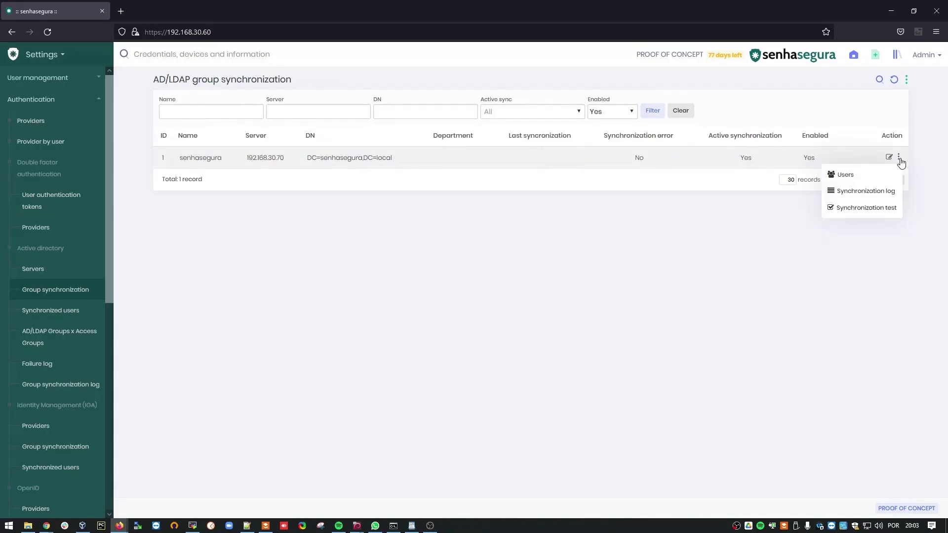
click(865, 211)
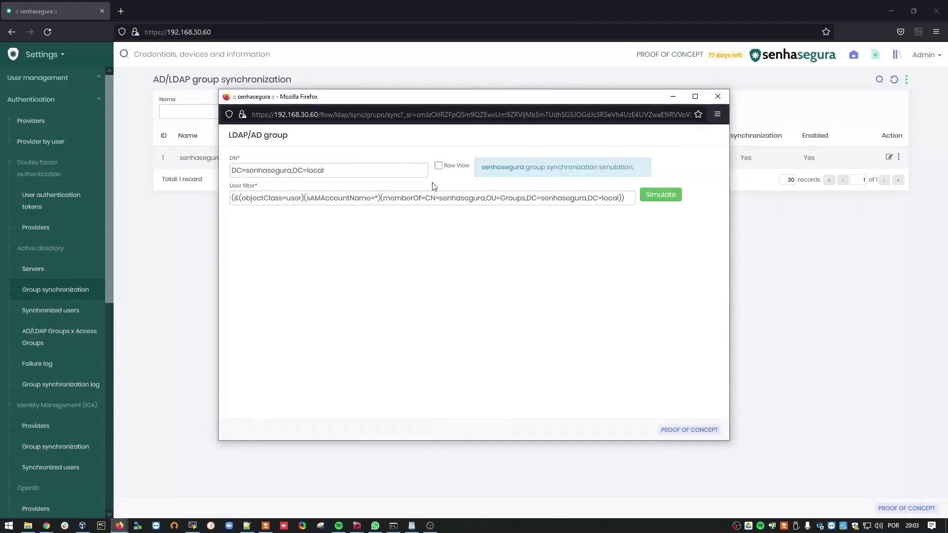
click(674, 198)
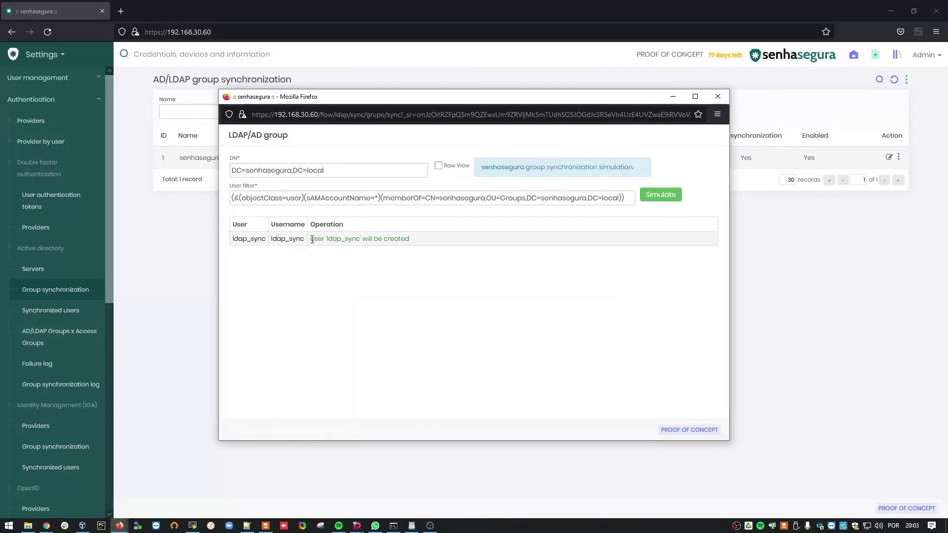
drag(327, 239, 360, 239)
click(398, 286)
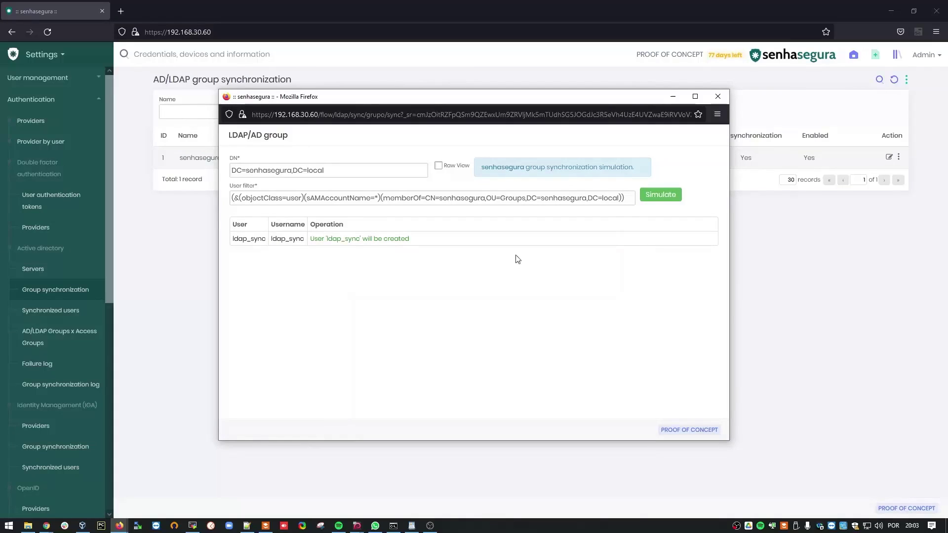
click(717, 98)
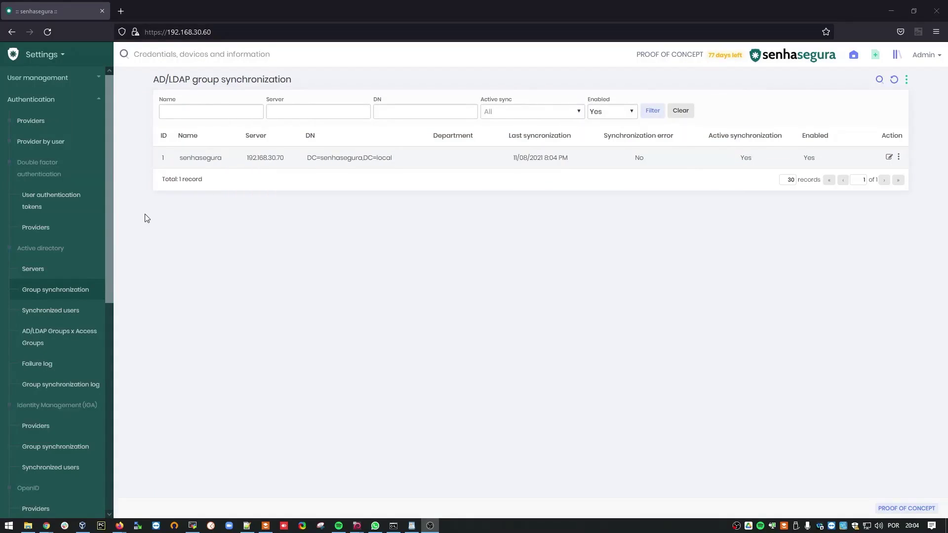
Check that ldap_sync appears under Active directory's Synchronized users.
scroll(108, 227, down, 1)
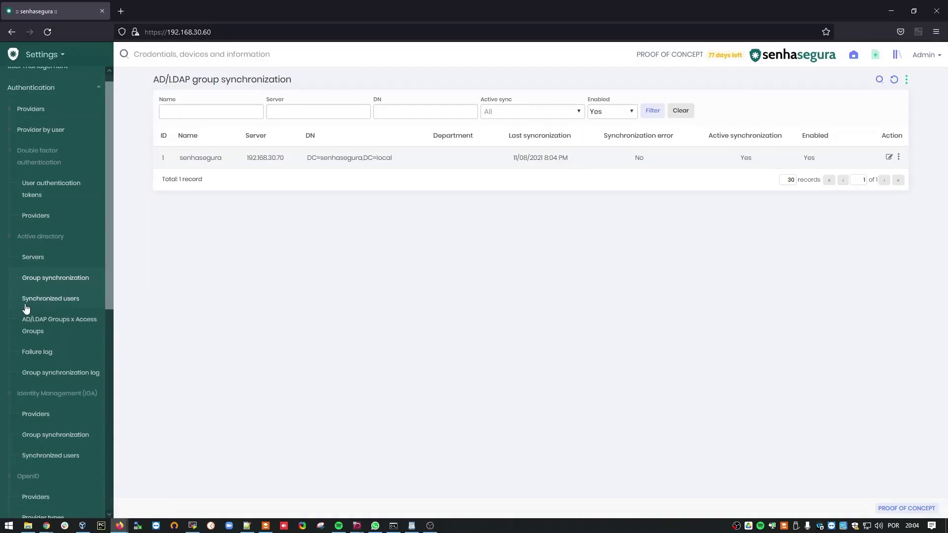
click(42, 306)
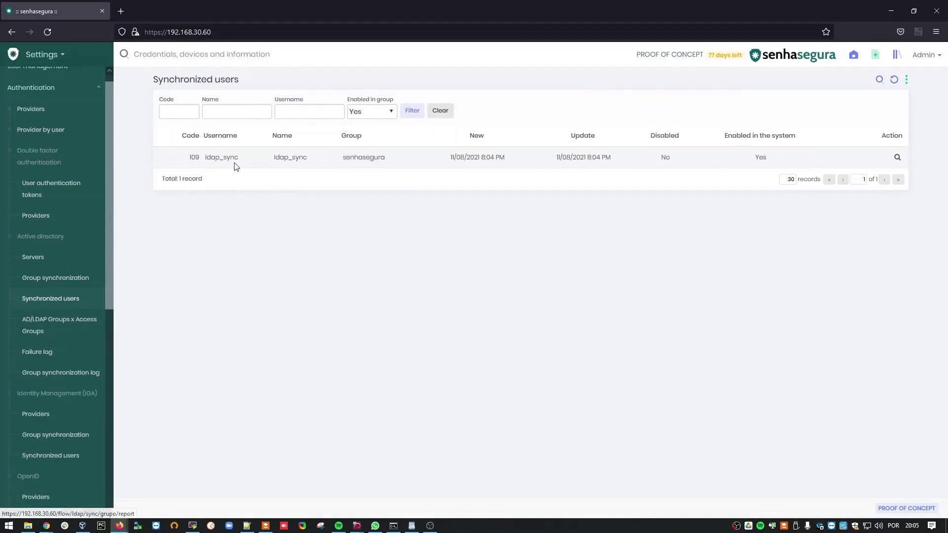
drag(239, 161, 206, 163)
click(282, 283)
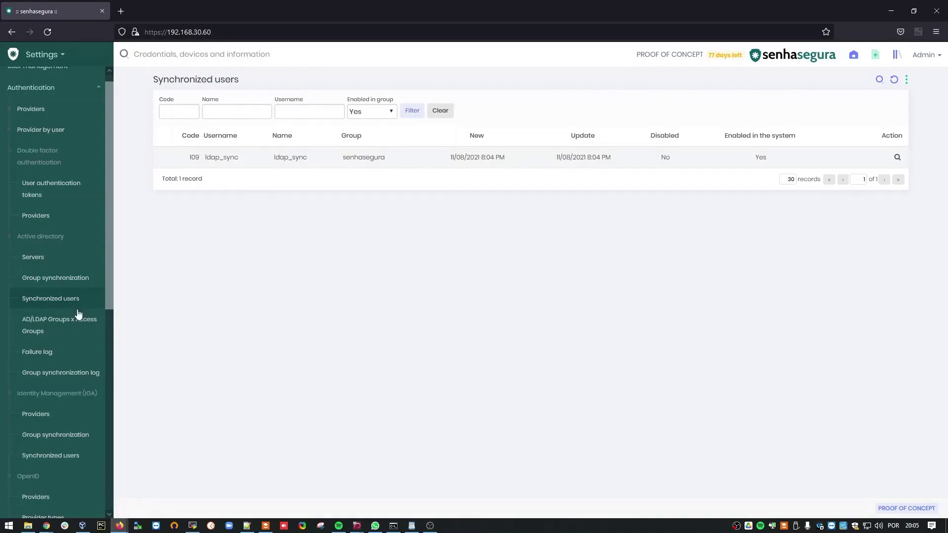
Confirm ldap_sync now appears alongside Admin in the User management Users list.
scroll(34, 311, up, 1)
click(63, 99)
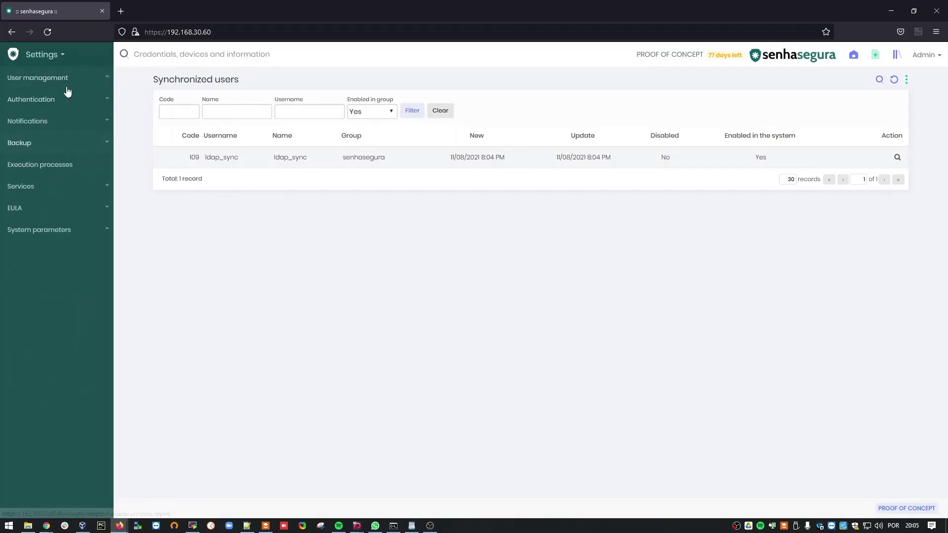
click(51, 82)
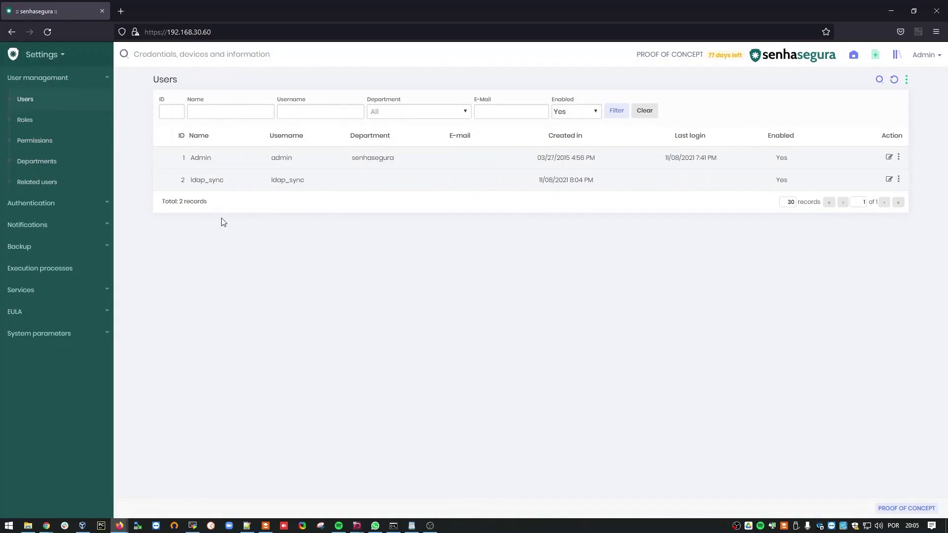
drag(224, 183, 188, 185)
click(257, 281)
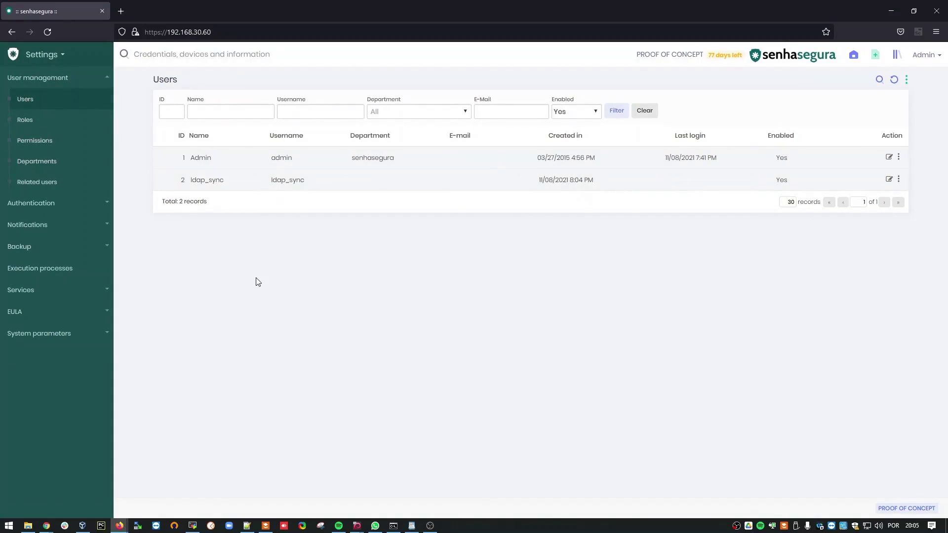